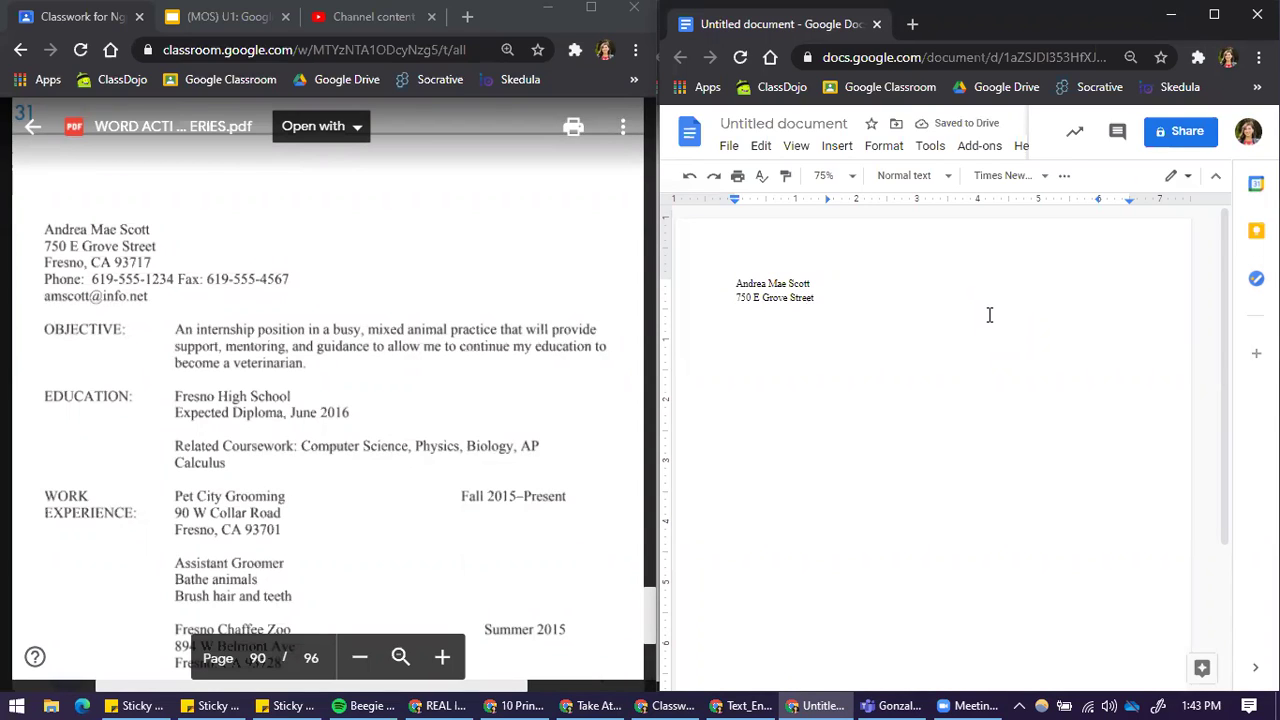
# Step: Add the city line, the phone and fax line, and the e-mail address line to the contact block
pyautogui.press('Return')
pyautogui.write('Fresno, CA 93717')
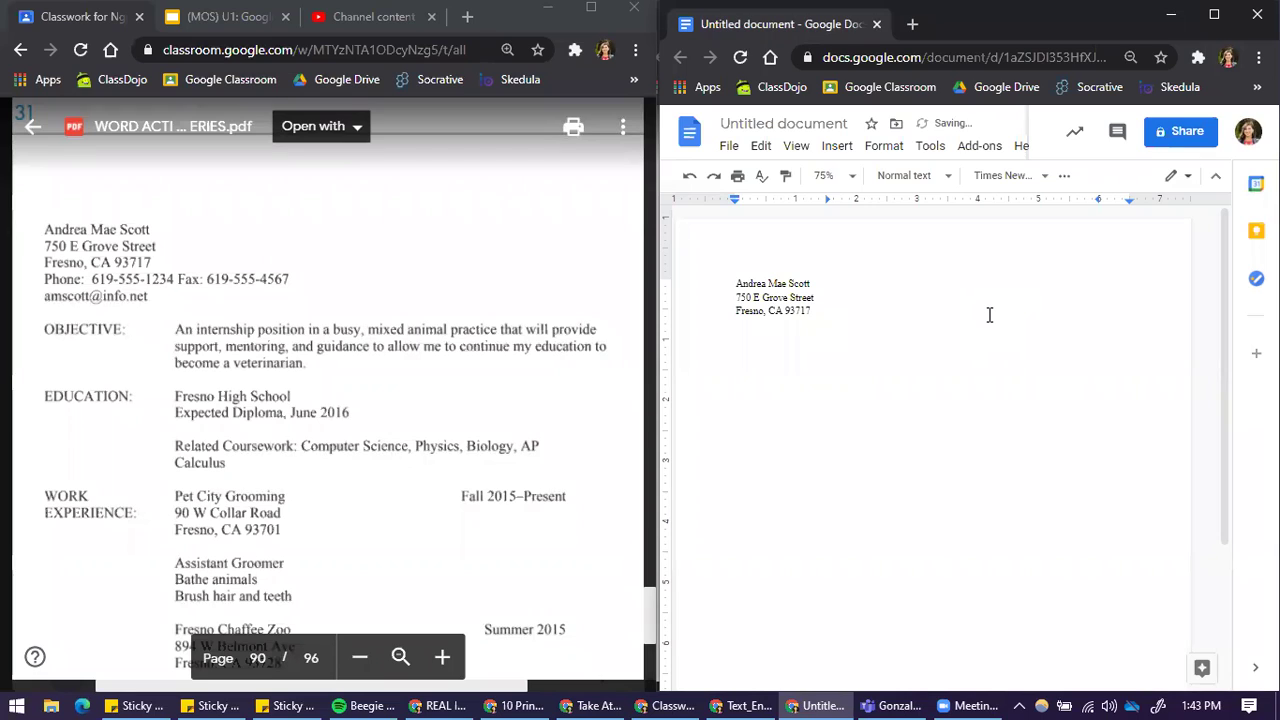
pyautogui.press('Return')
pyautogui.write('Phone')
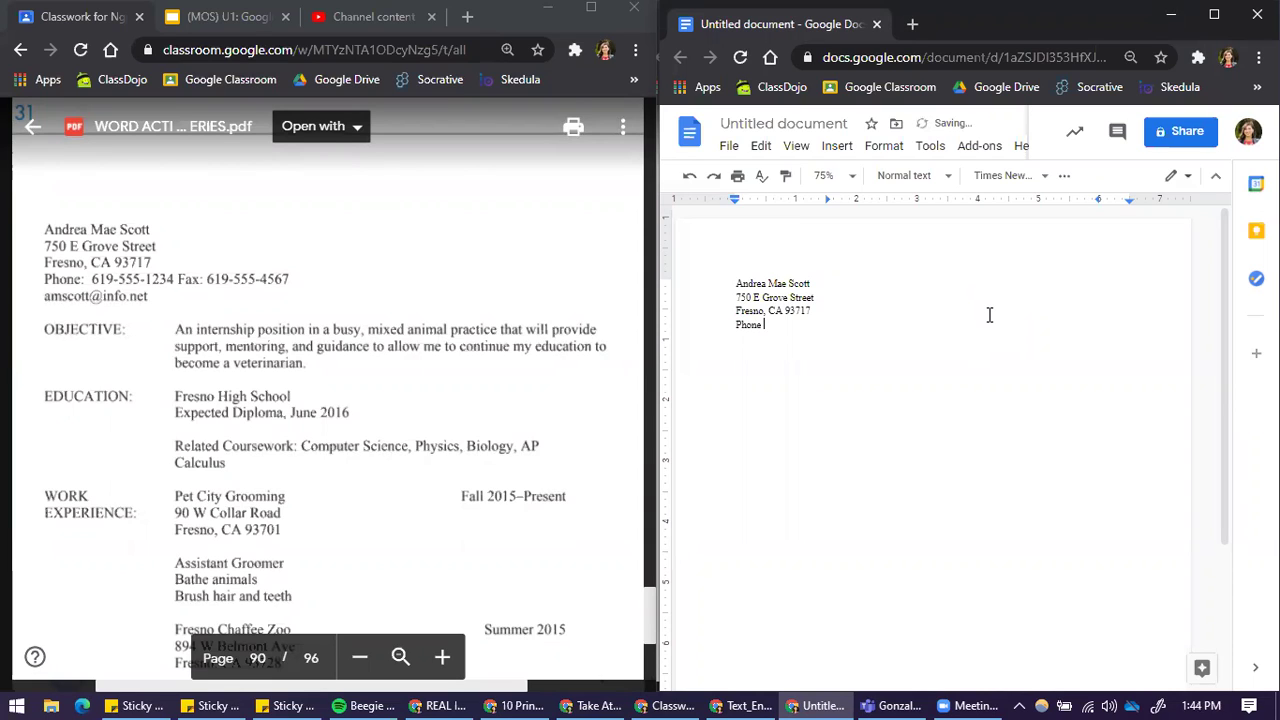
pyautogui.write(': 619-555-1234 Fax: 619-555')
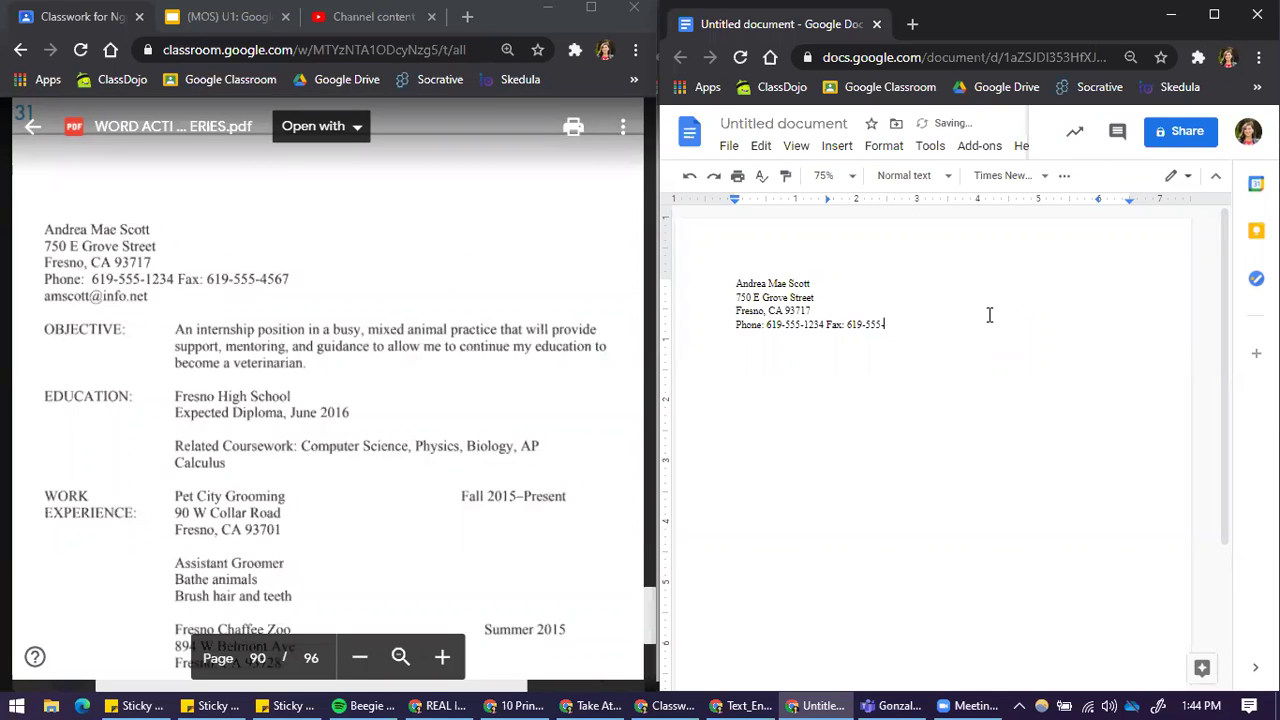
pyautogui.press('Return')
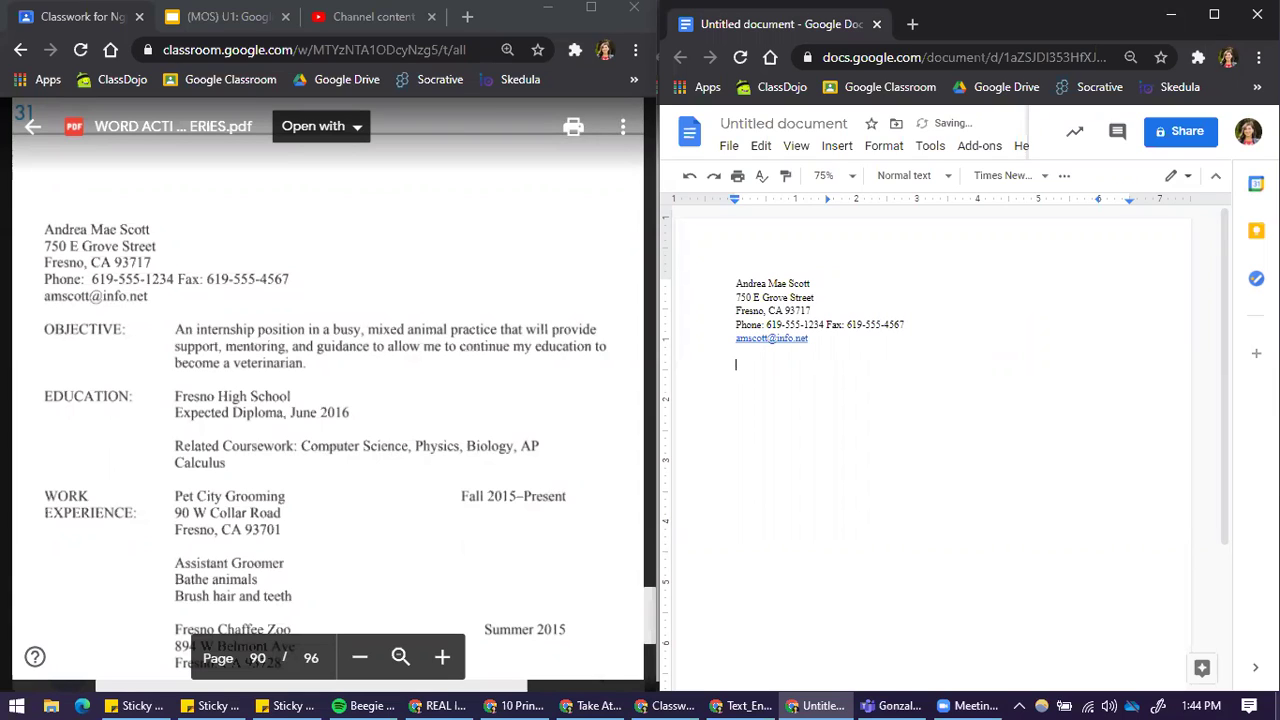
# Step: Remove the automatic link from the e-mail address, leaving it as plain text
pyautogui.rightClick(770, 342)
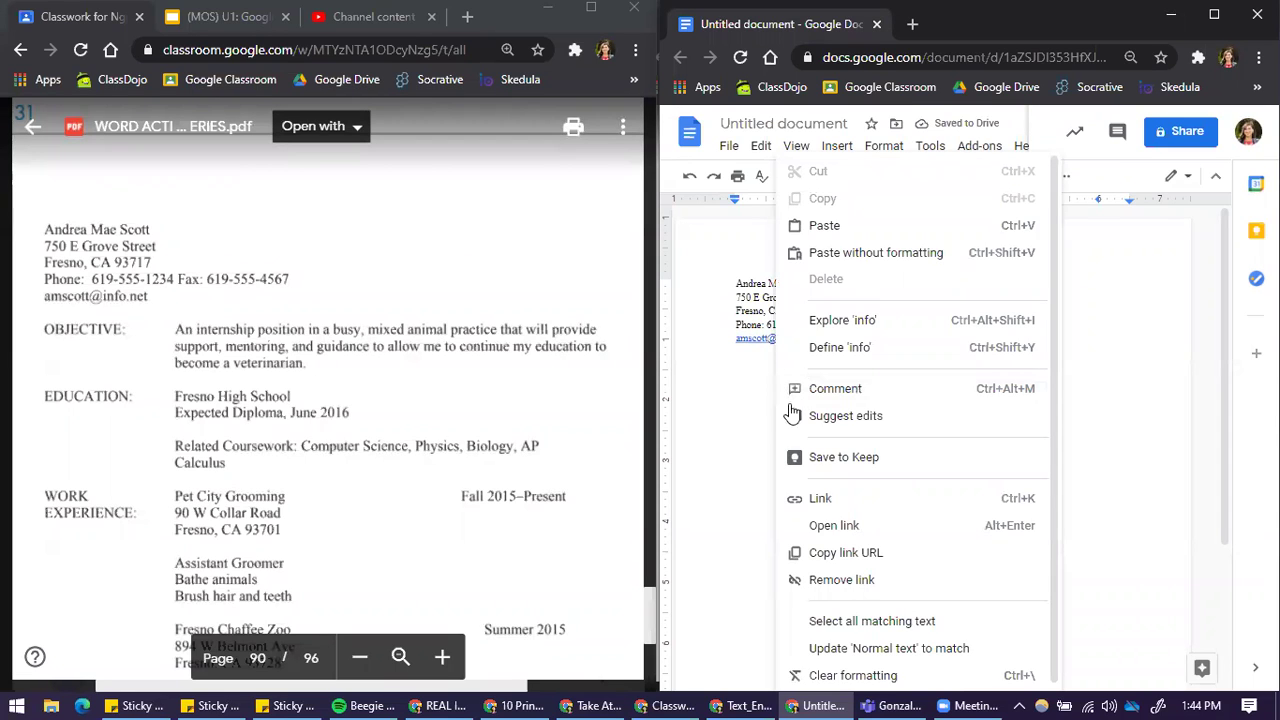
pyautogui.click(840, 580)
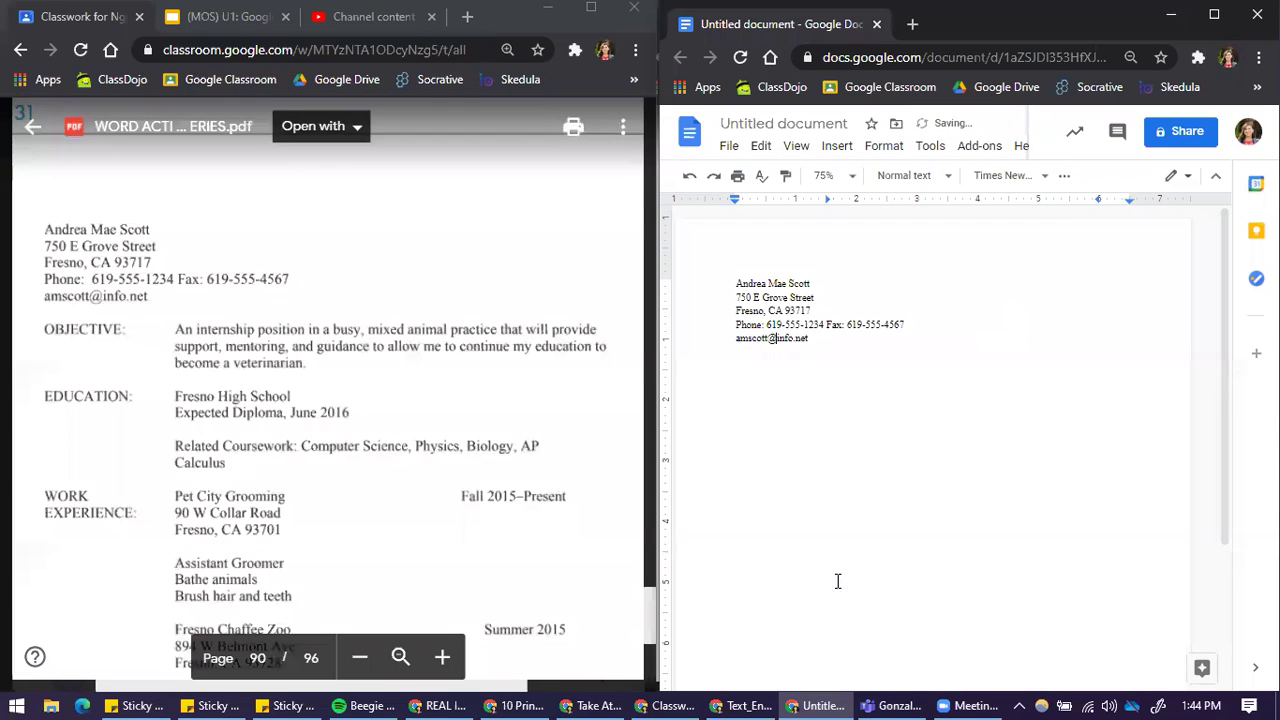
pyautogui.click(778, 380)
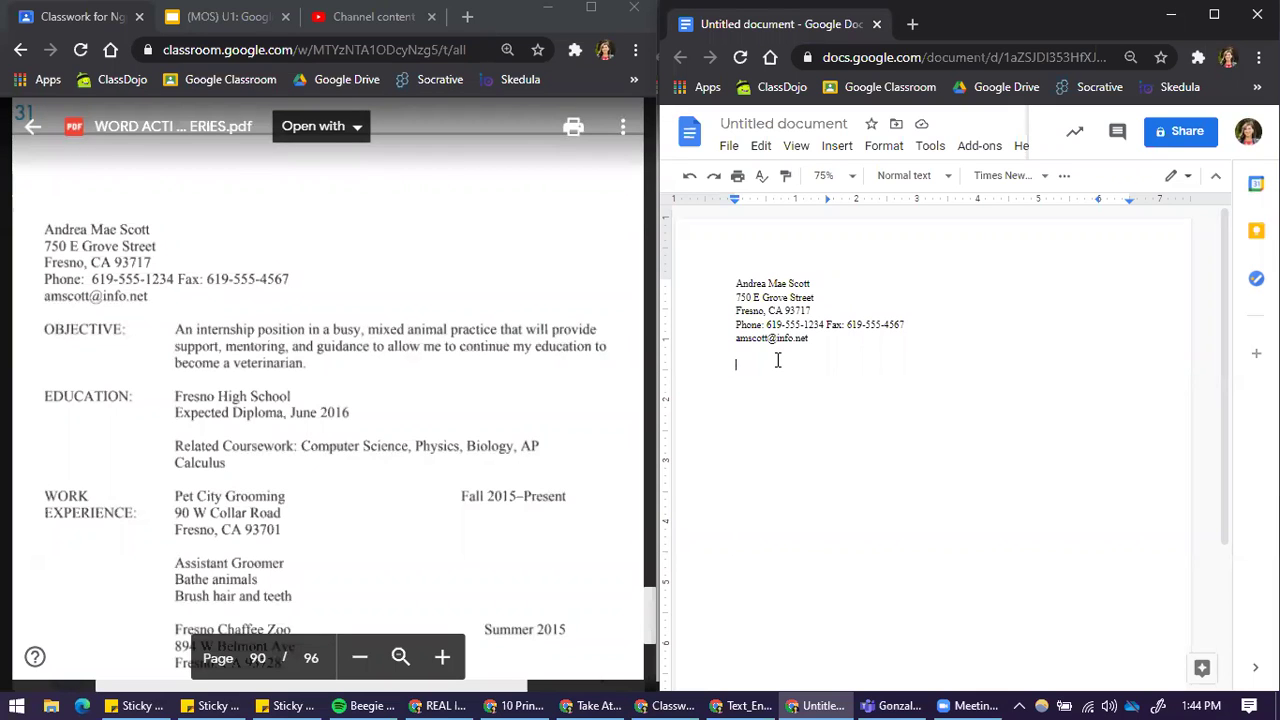
# Step: Type 'OBJECTIVE:', a tab, then the paragraph seeking an internship in a busy, mixed animal practice
pyautogui.write('OBJEC')
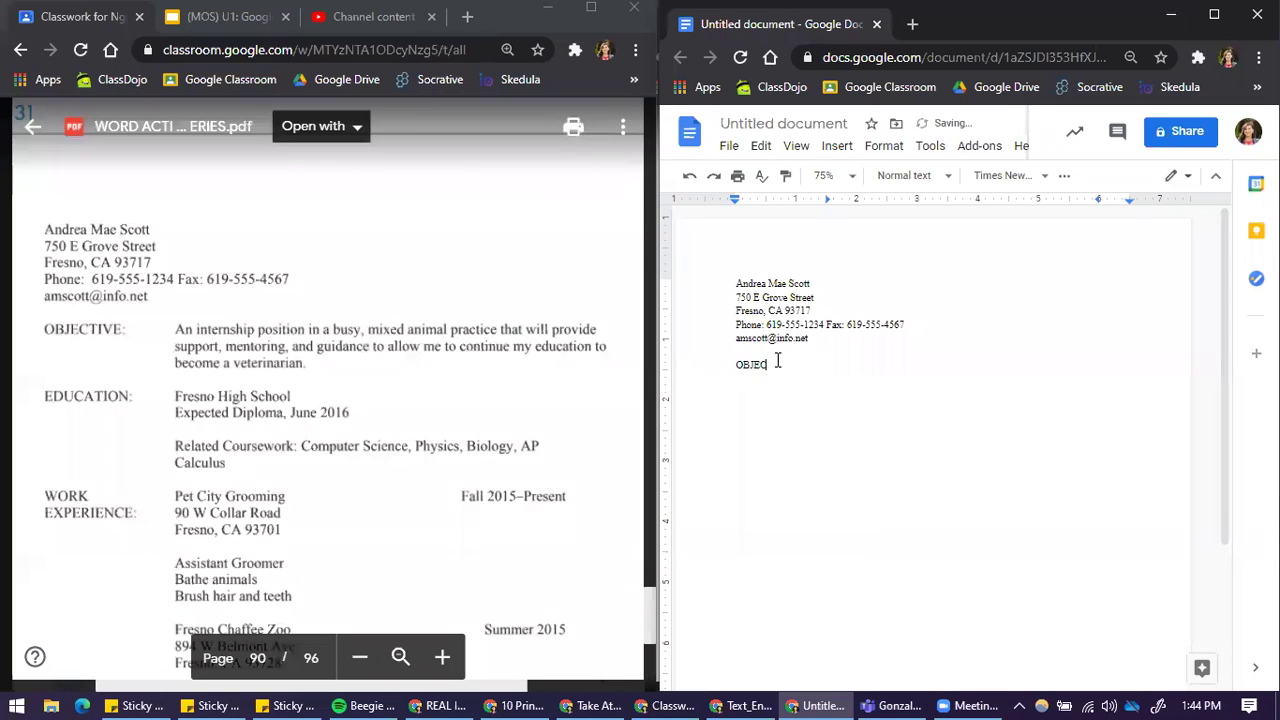
pyautogui.write('TIVE:')
pyautogui.press('Tab')
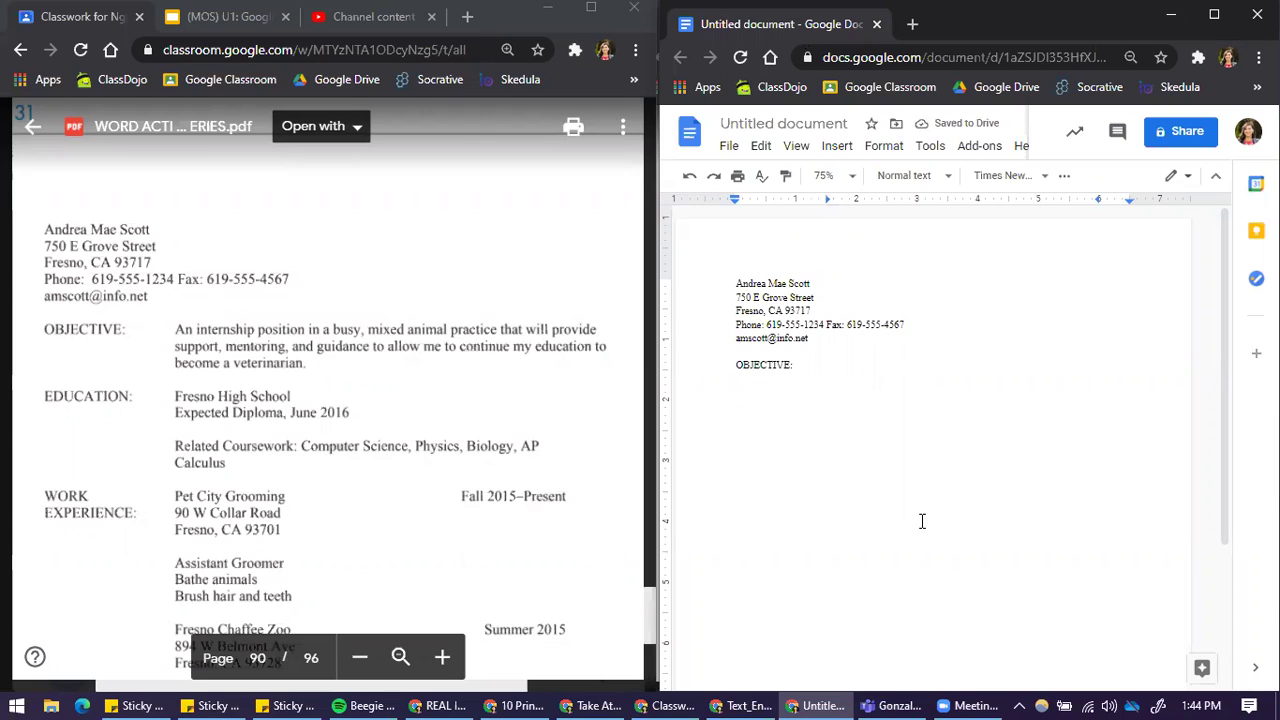
pyautogui.write('An internship position')
pyautogui.press('Tab')
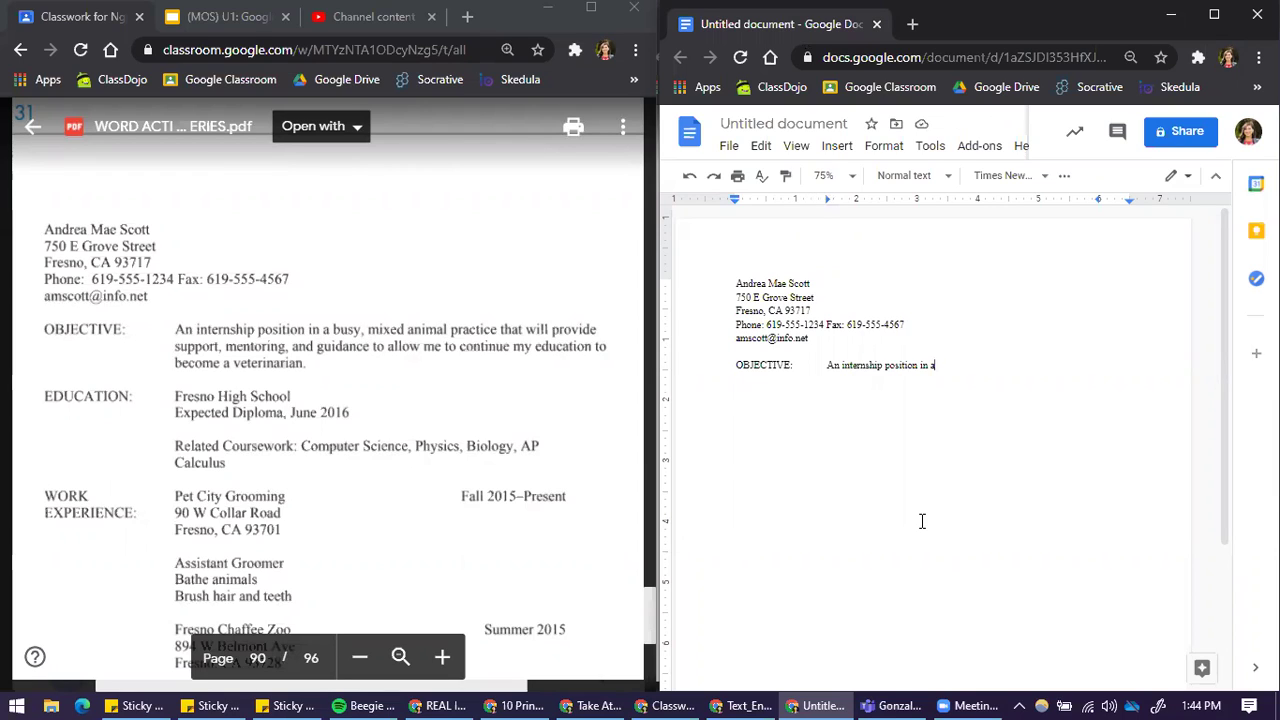
pyautogui.write('busy')
pyautogui.press('BackSpace')
pyautogui.press('BackSpace')
pyautogui.press('BackSpace')
pyautogui.press('BackSpace')
pyautogui.write('busy,')
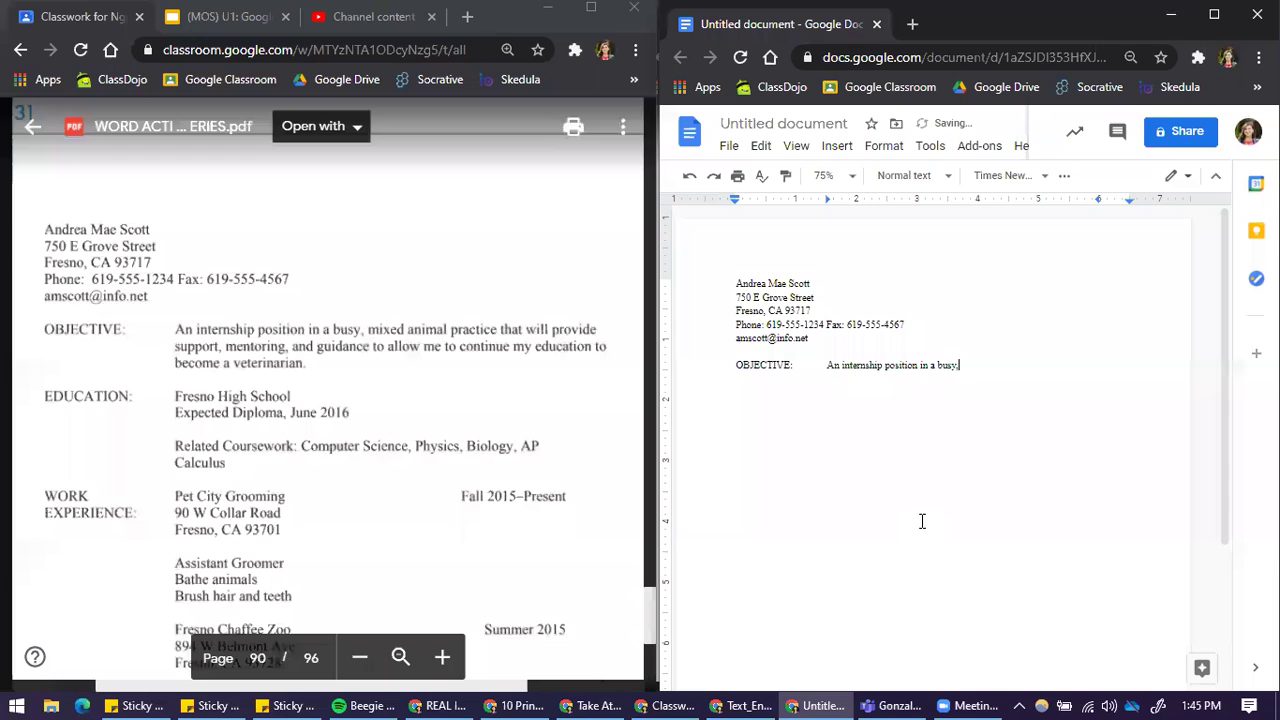
pyautogui.write(' mixed animal practice')
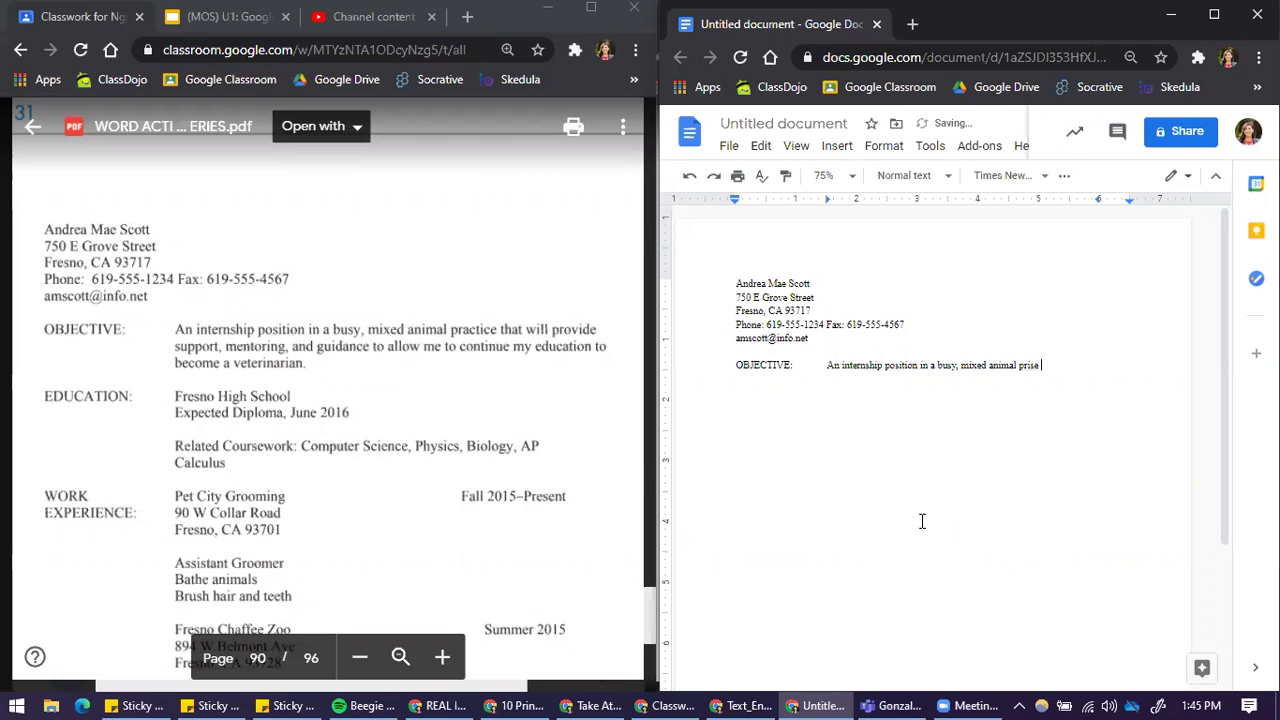
pyautogui.press('BackSpace')
pyautogui.press('BackSpace')
pyautogui.press('BackSpace')
pyautogui.press('BackSpace')
pyautogui.write('actice that will provide su')
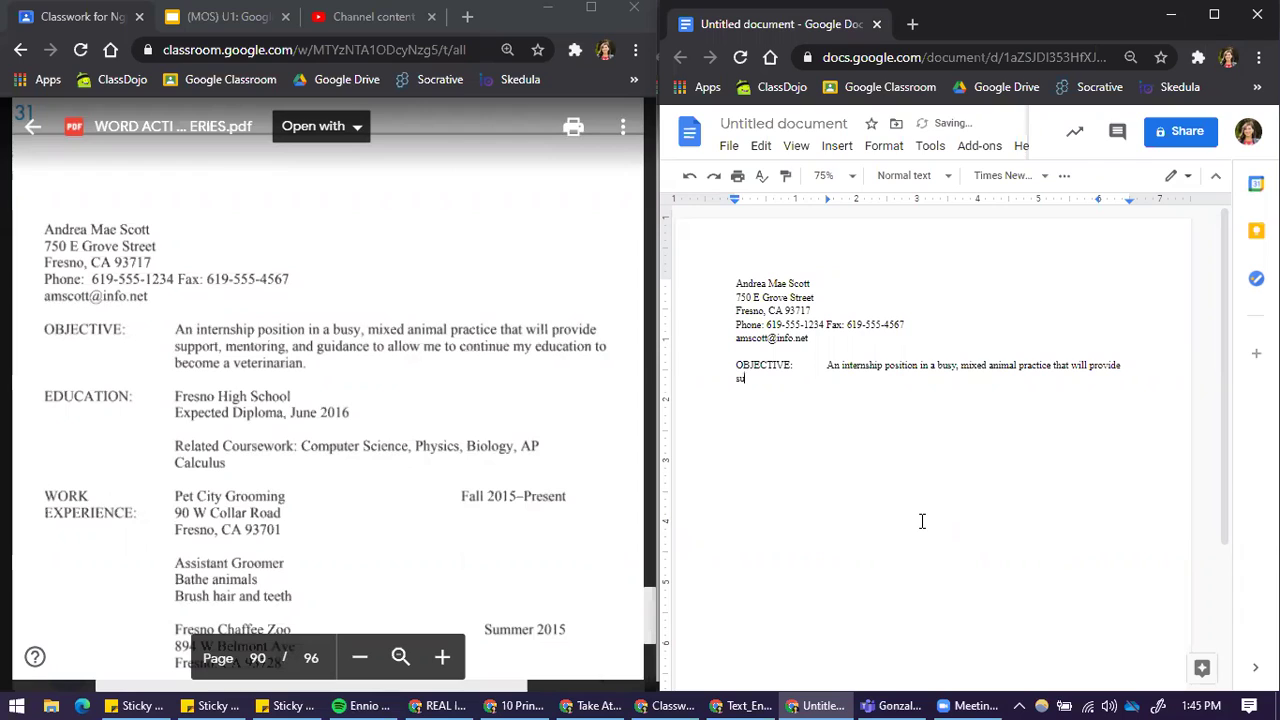
pyautogui.write('pport, mentoring, and guidance to')
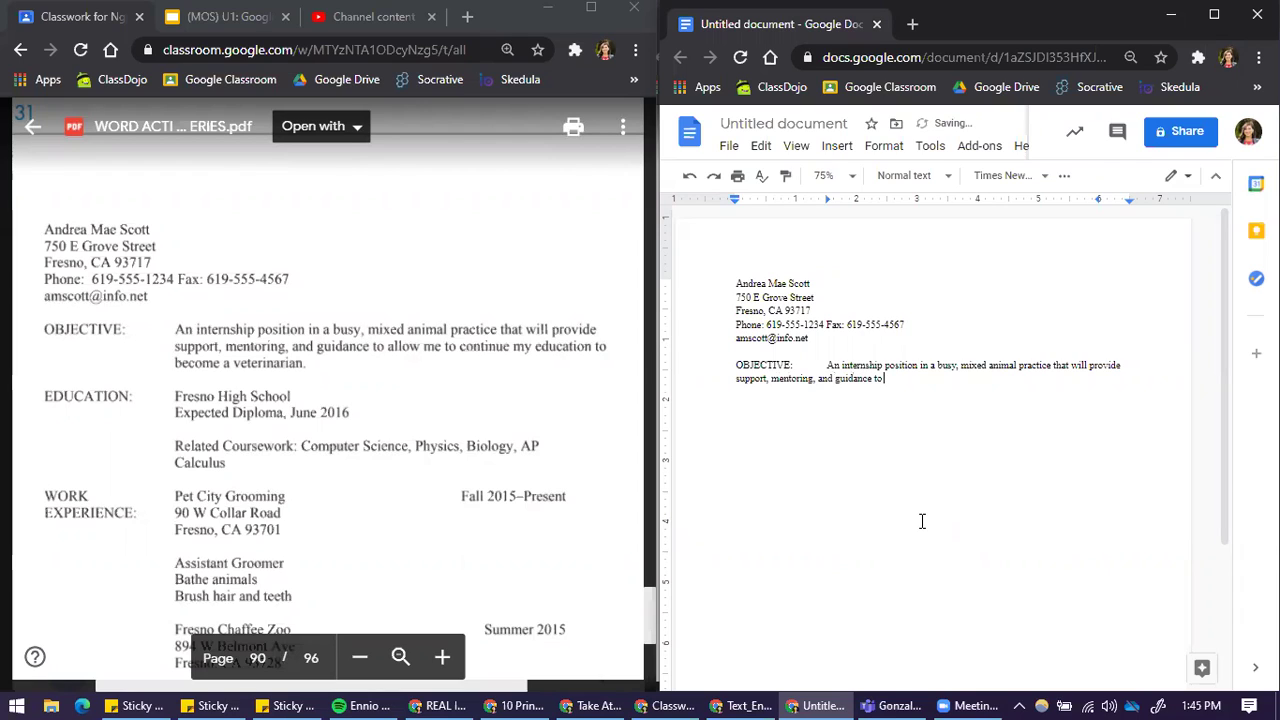
pyautogui.write(' allow me to continue my education to')
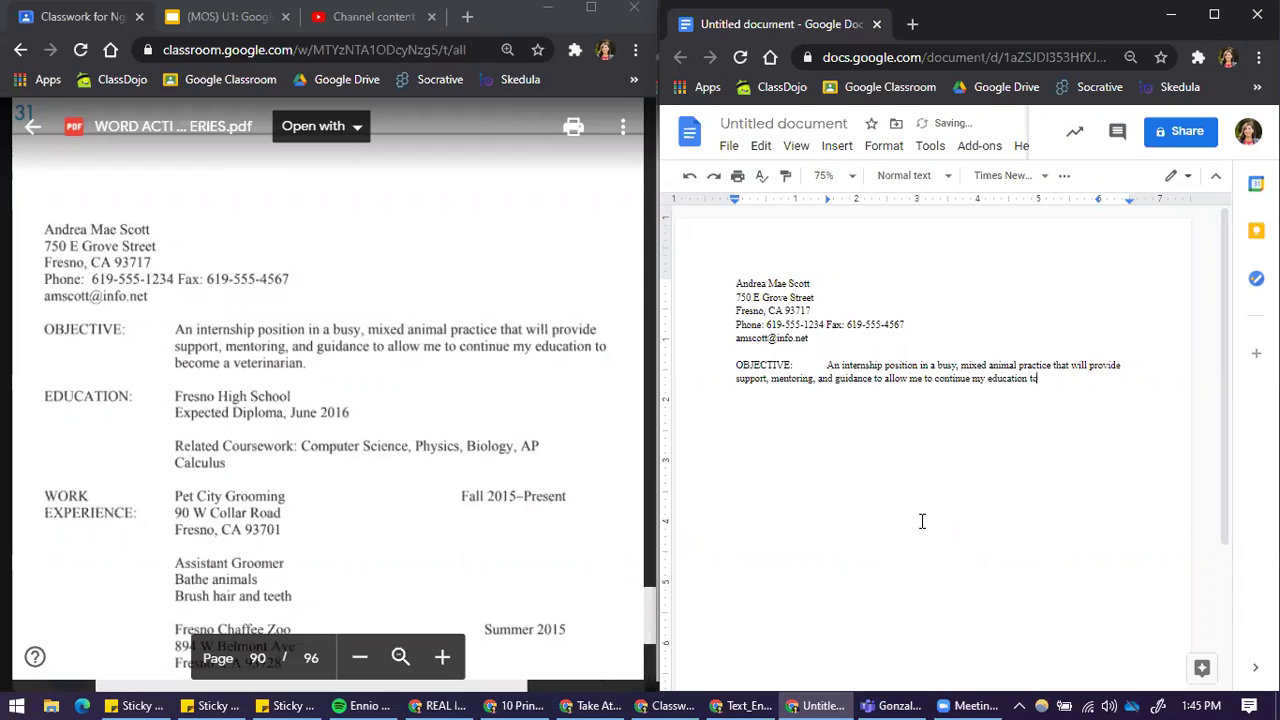
pyautogui.write(' become a')
pyautogui.write(' veterinarian.')
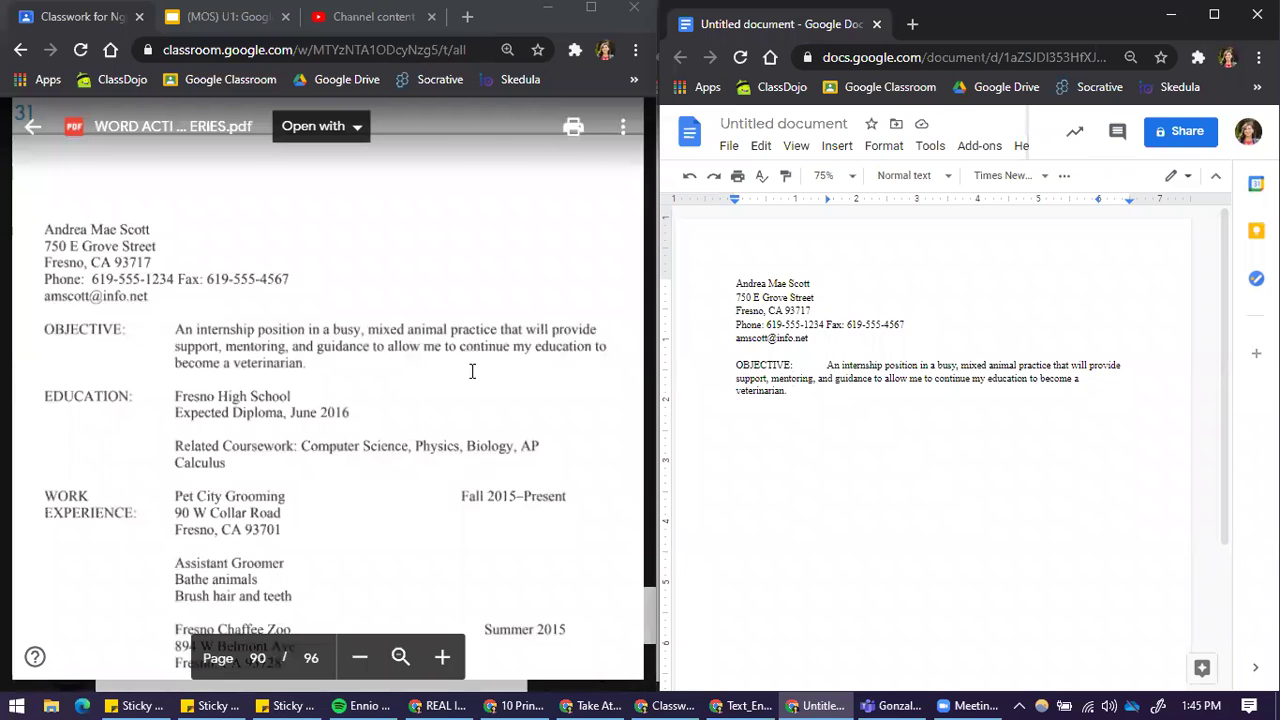
# Step: Check the finished objective paragraph ending 'to become a veterinarian' and open the context menu on 'internship'
pyautogui.scroll(10, 397, 345)
pyautogui.scroll(10, 388, 322)
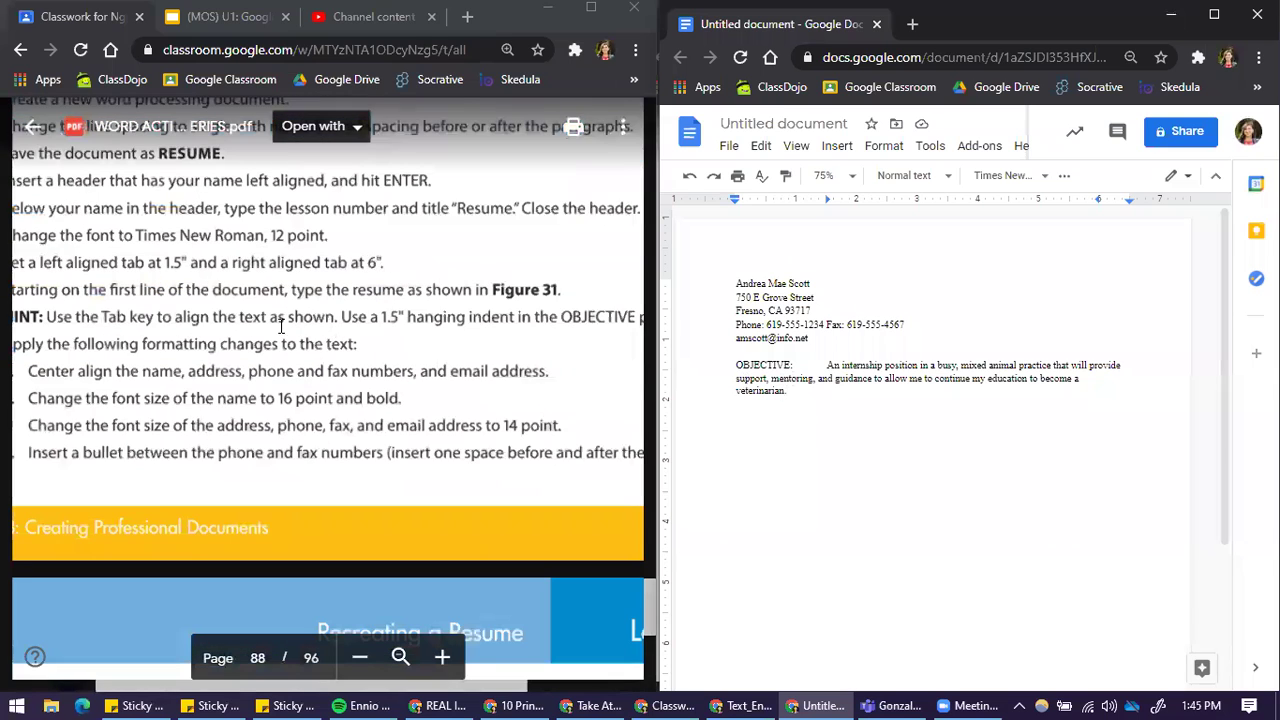
pyautogui.moveTo(517, 688); pyautogui.dragTo(548, 688)
pyautogui.moveTo(365, 318); pyautogui.dragTo(474, 318)
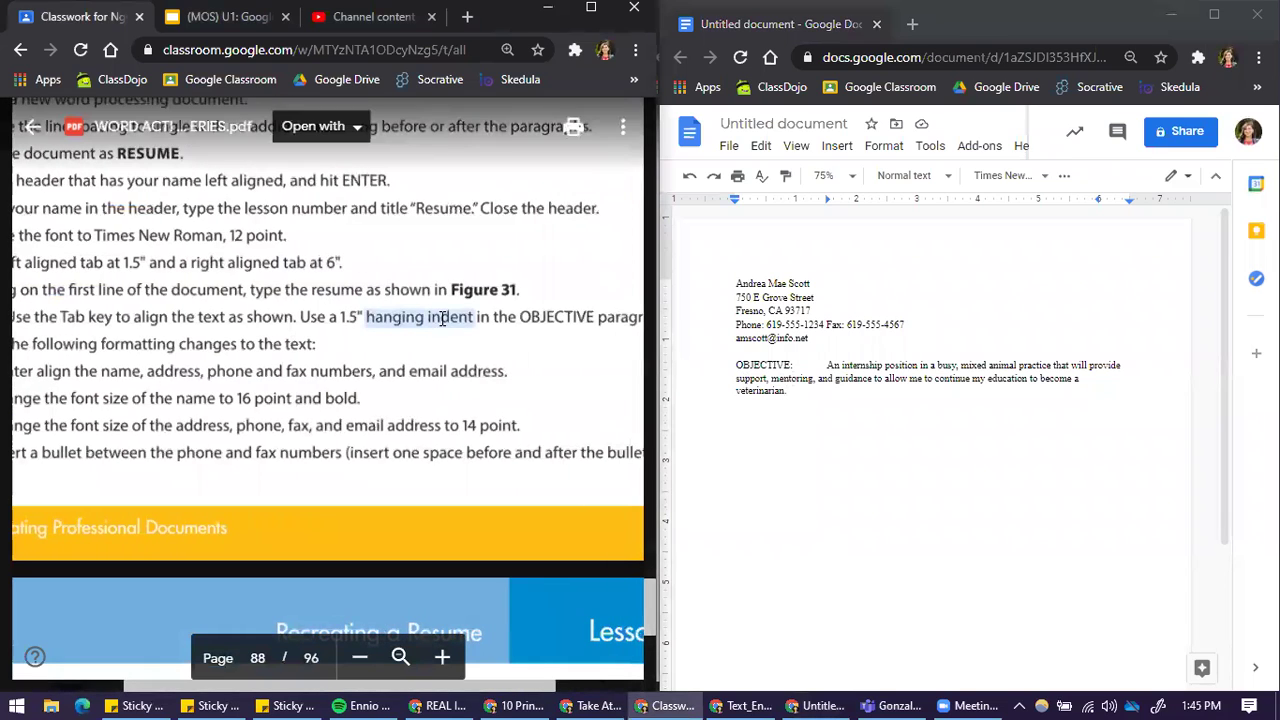
pyautogui.click(832, 368)
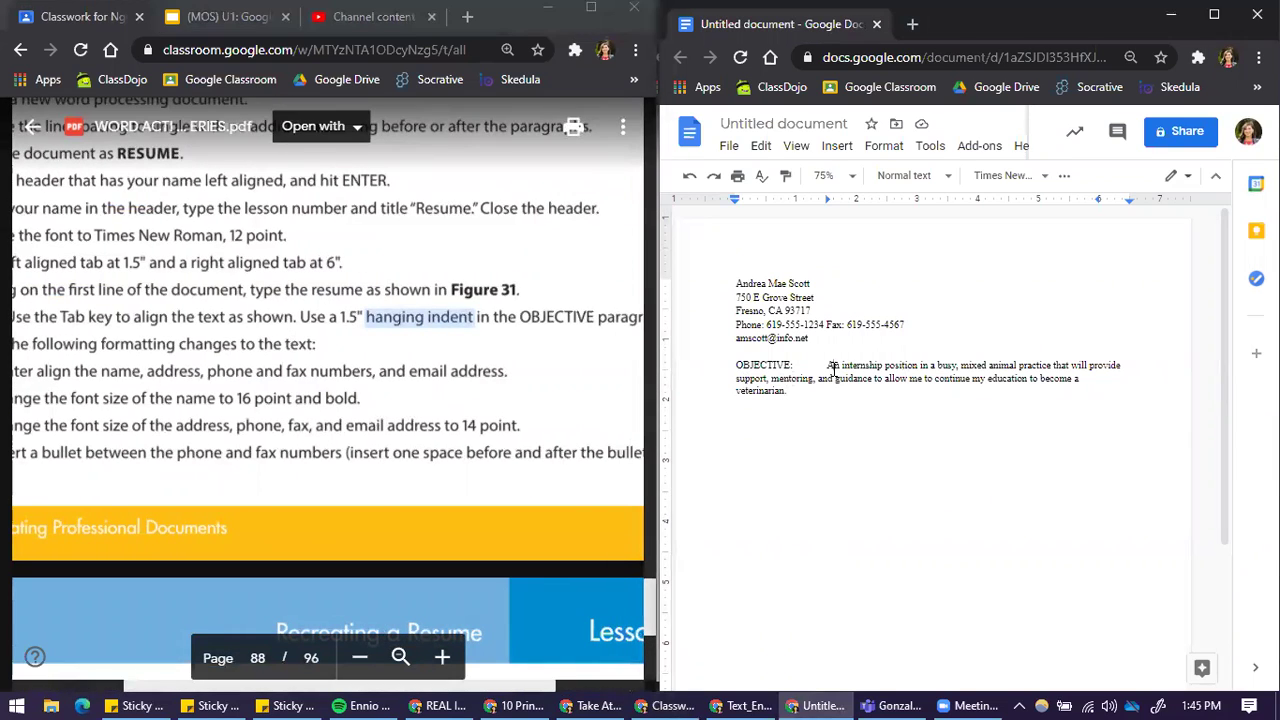
pyautogui.rightClick(830, 370)
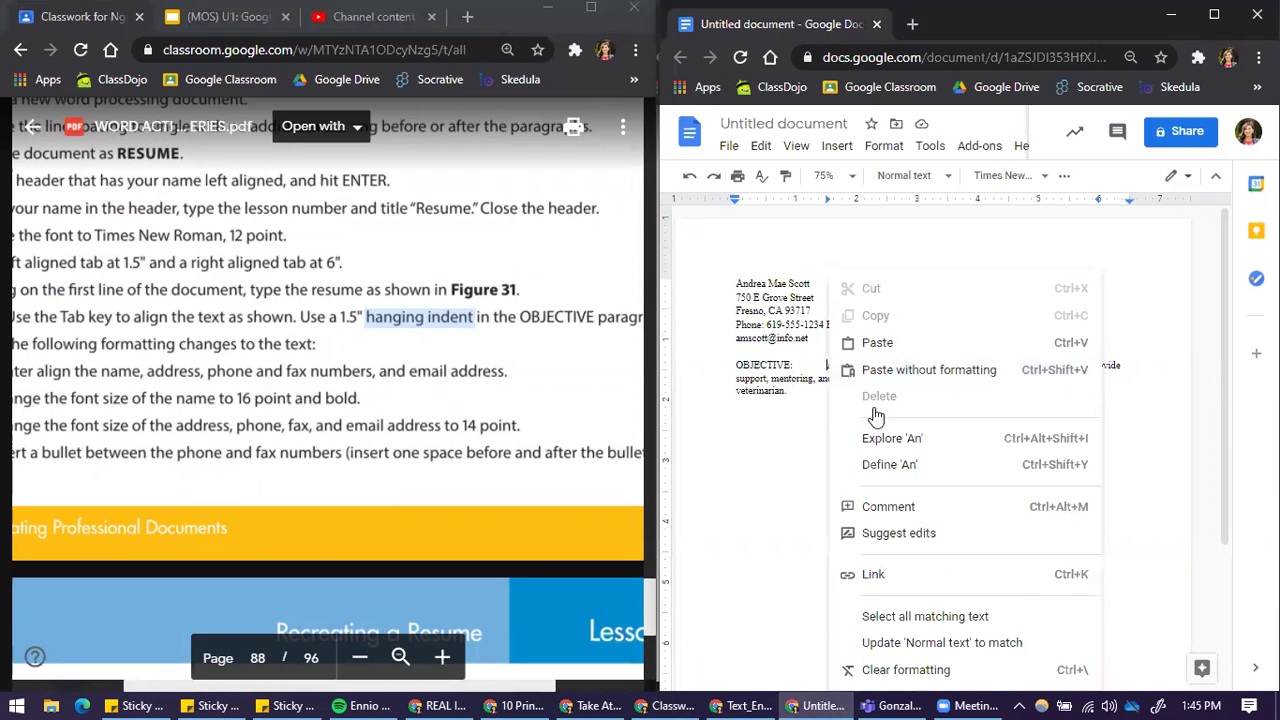
pyautogui.scroll(-1, 1177, 532)
pyautogui.scroll(-2, 1160, 545)
pyautogui.scroll(1, 1143, 560)
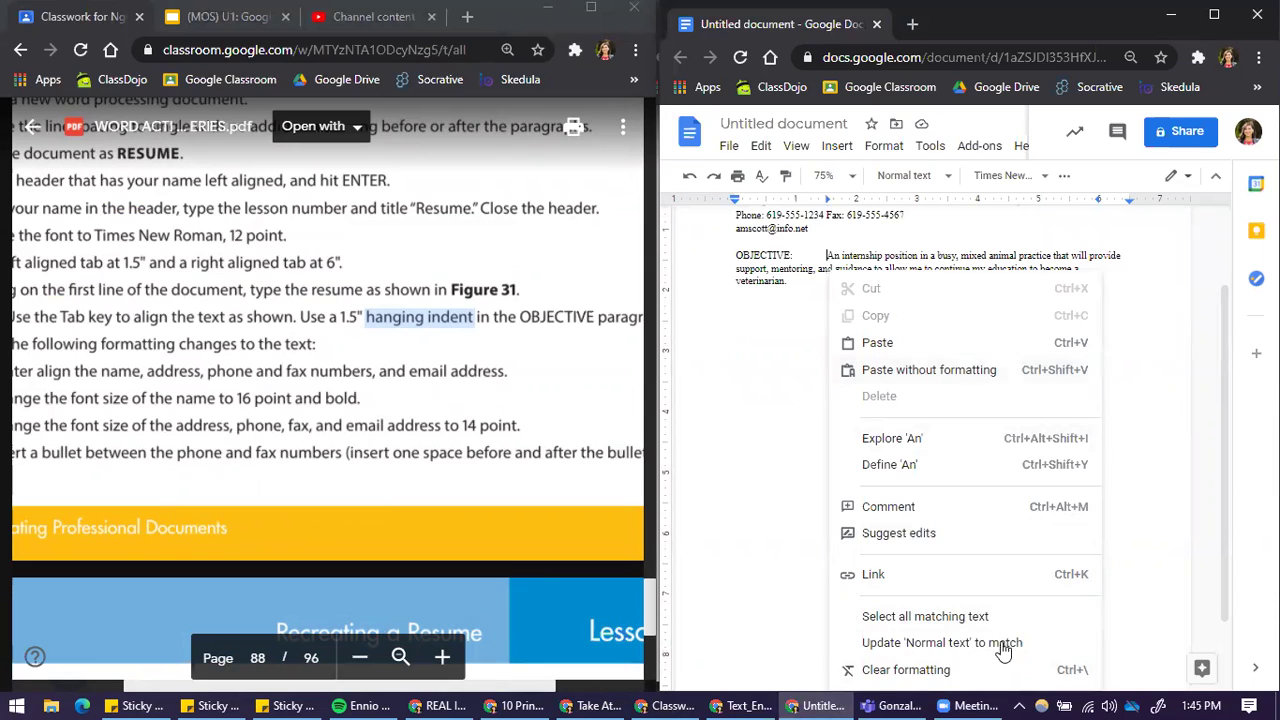
pyautogui.click(797, 335)
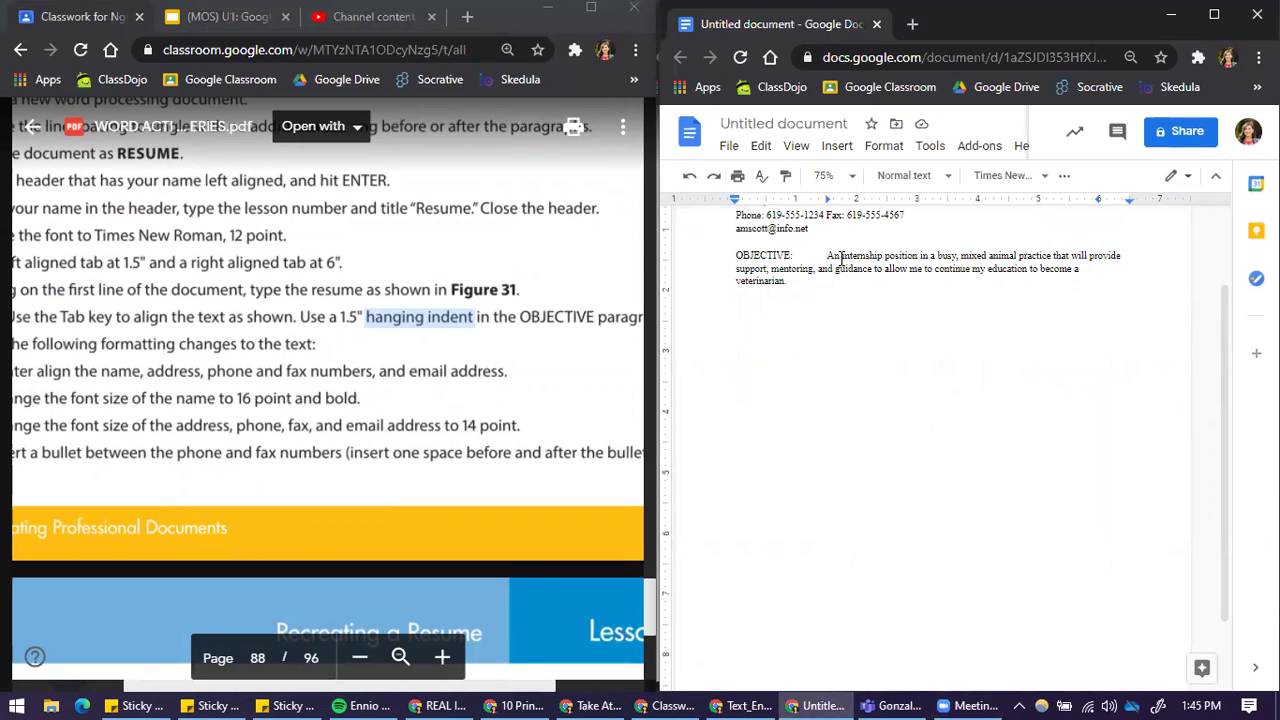
pyautogui.rightClick(842, 263)
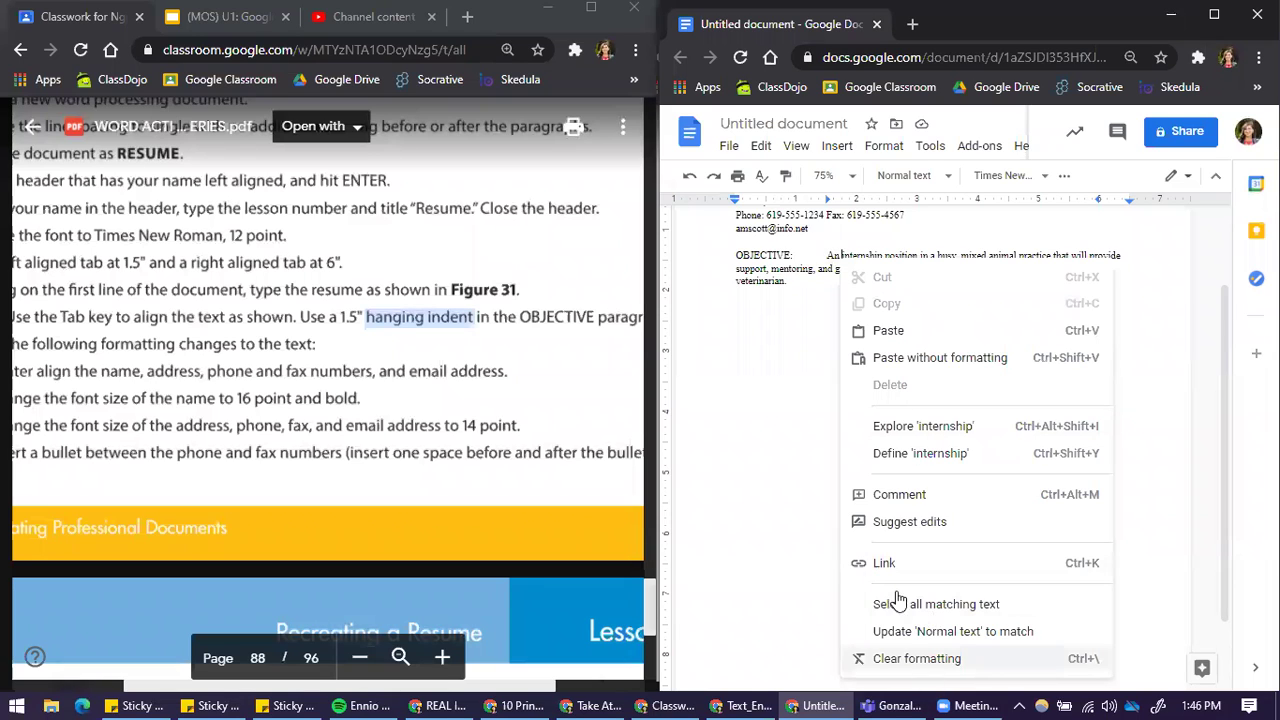
# Step: Show the full toolbar and view Custom line spacing, closing it without changes
pyautogui.press('Escape')
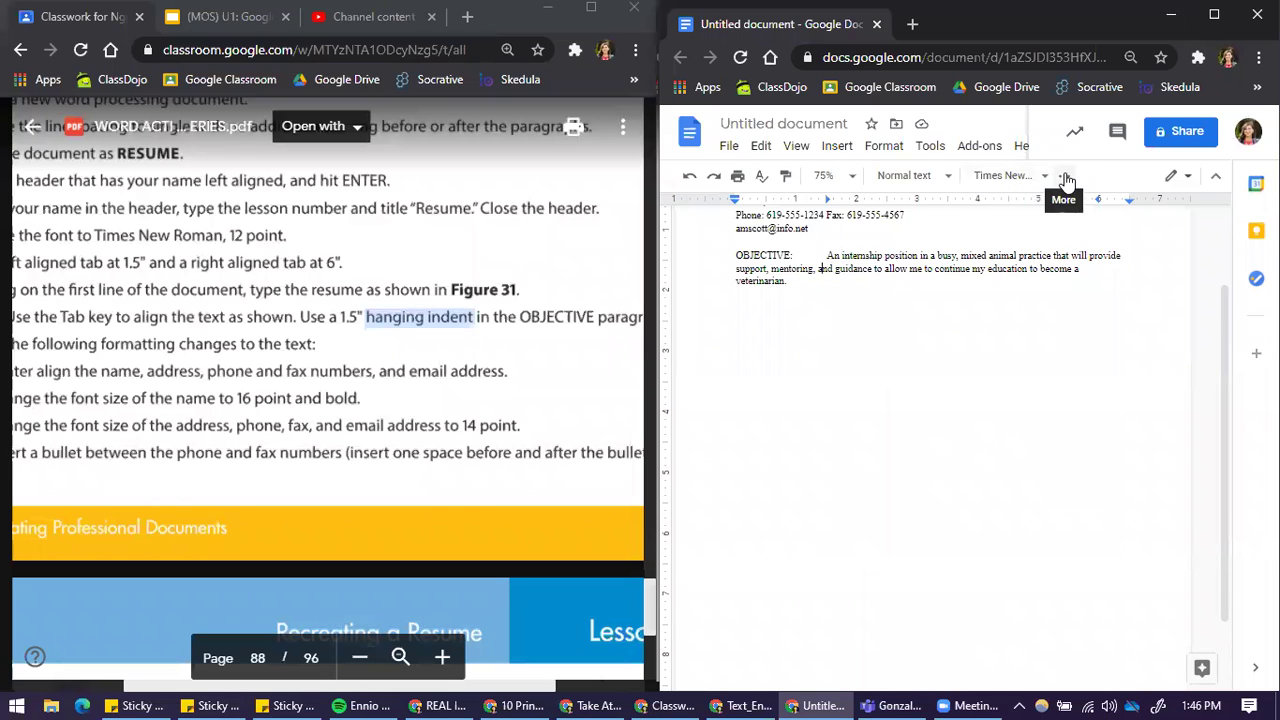
pyautogui.click(1065, 177)
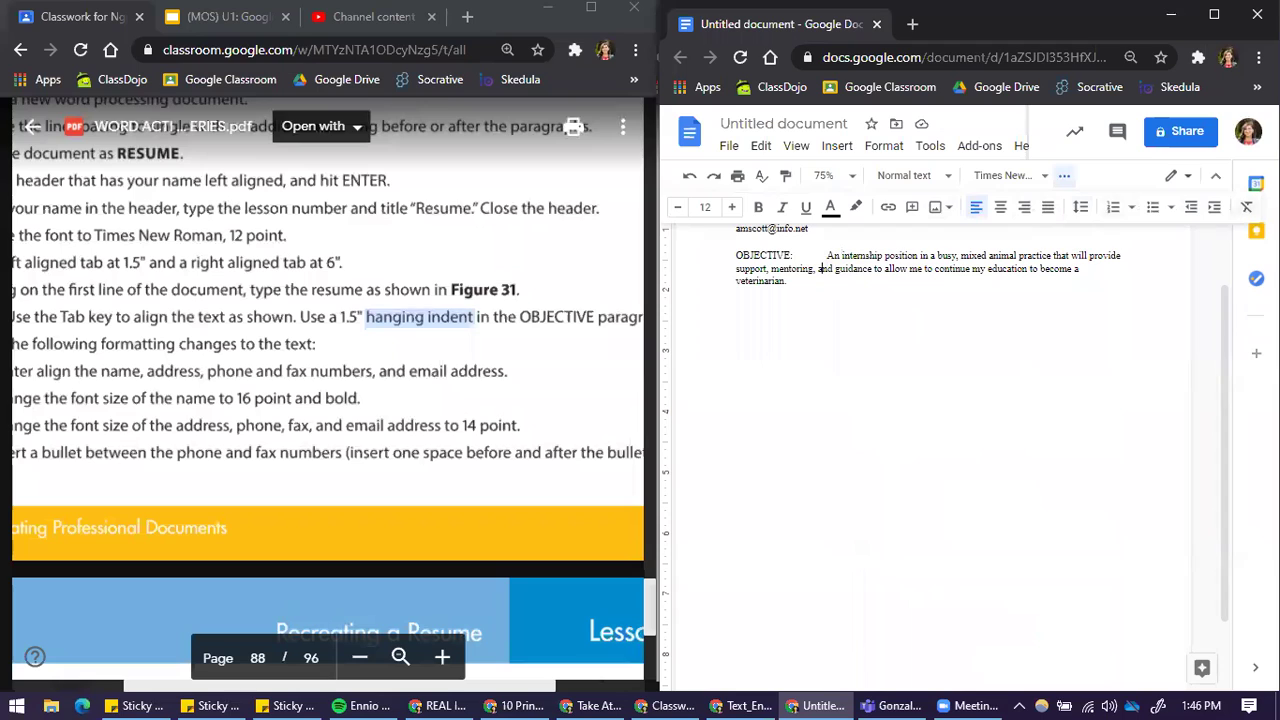
pyautogui.click(1080, 210)
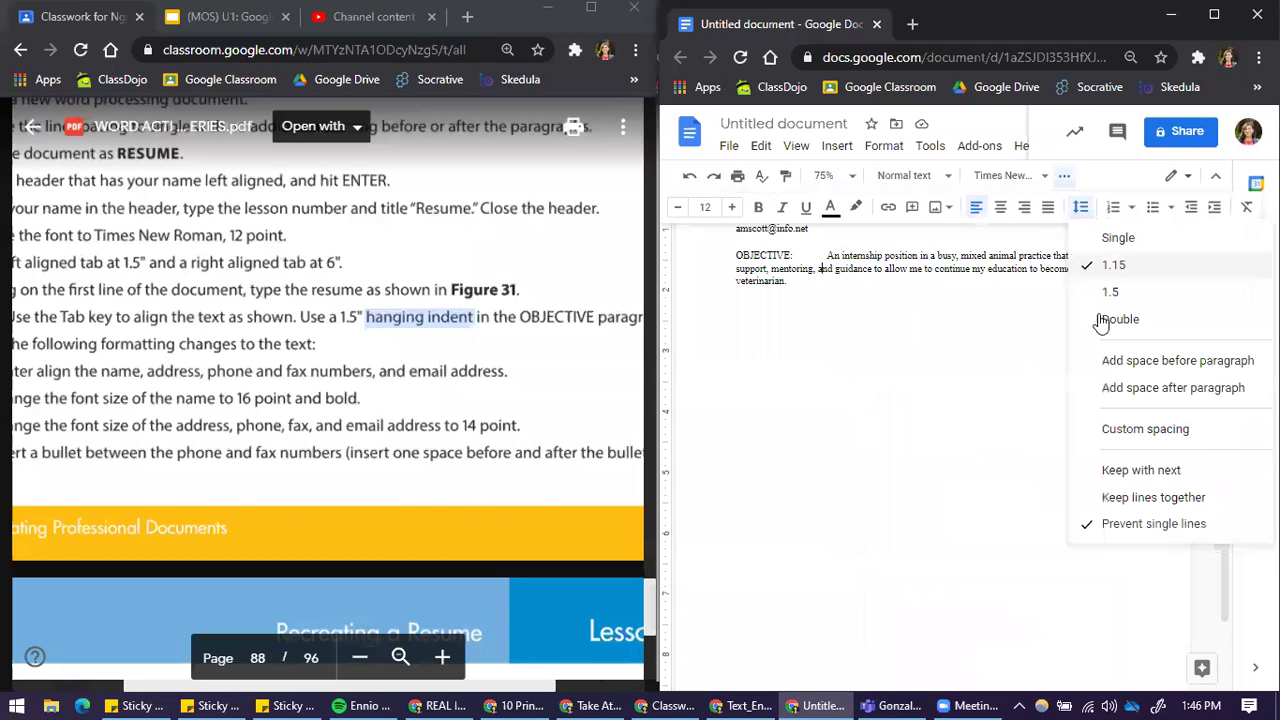
pyautogui.click(1139, 433)
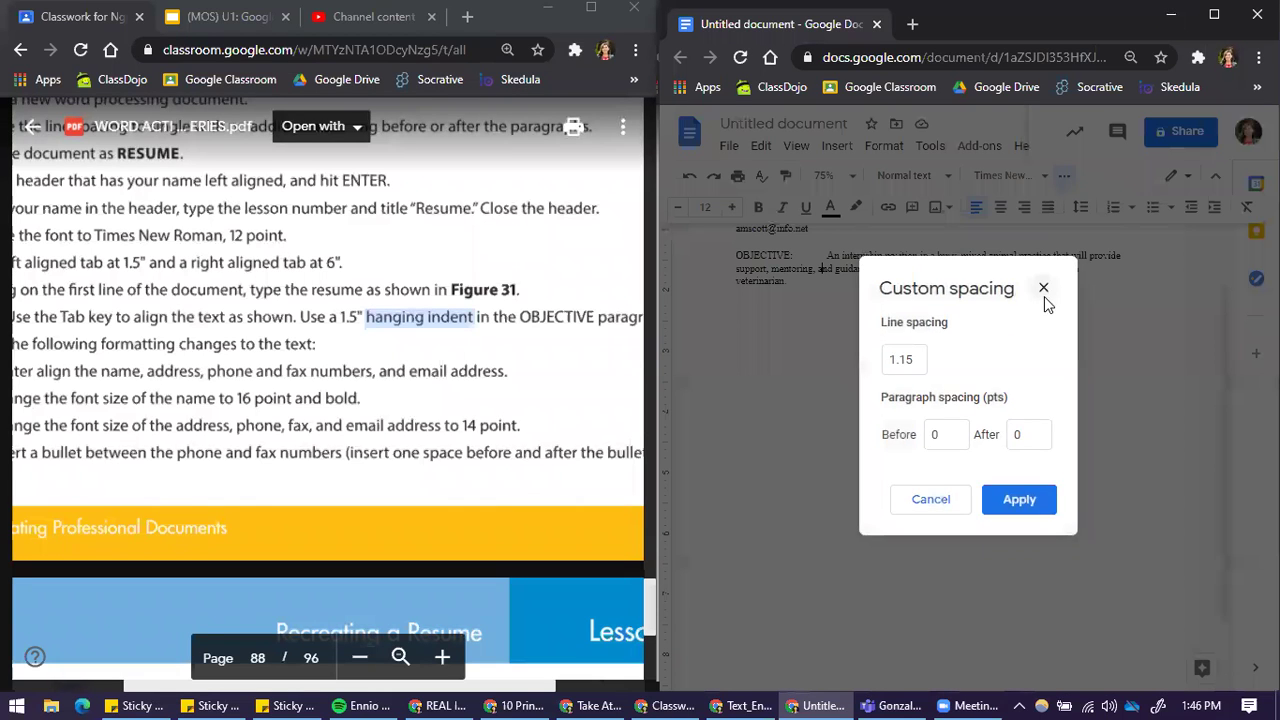
pyautogui.click(1043, 292)
# Step: Open and dismiss the context menus on the words 'practice' and 'internship'
pyautogui.rightClick(1020, 260)
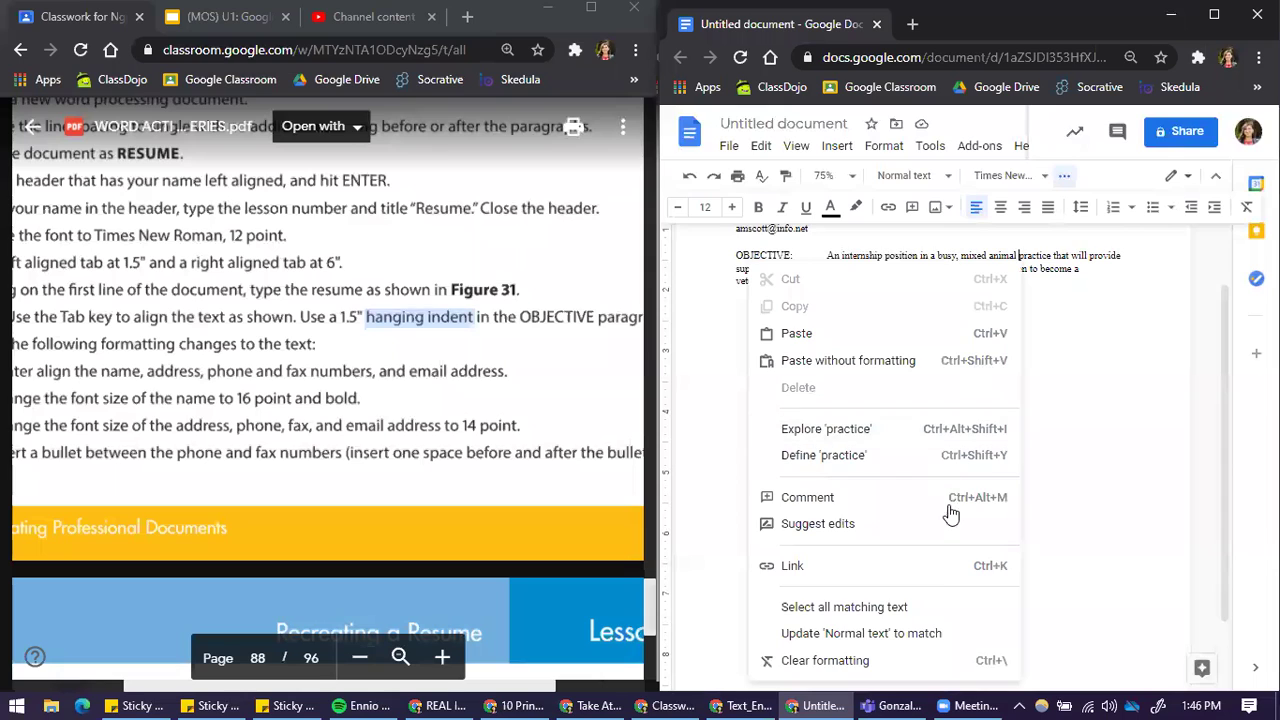
pyautogui.click(1066, 289)
pyautogui.rightClick(865, 257)
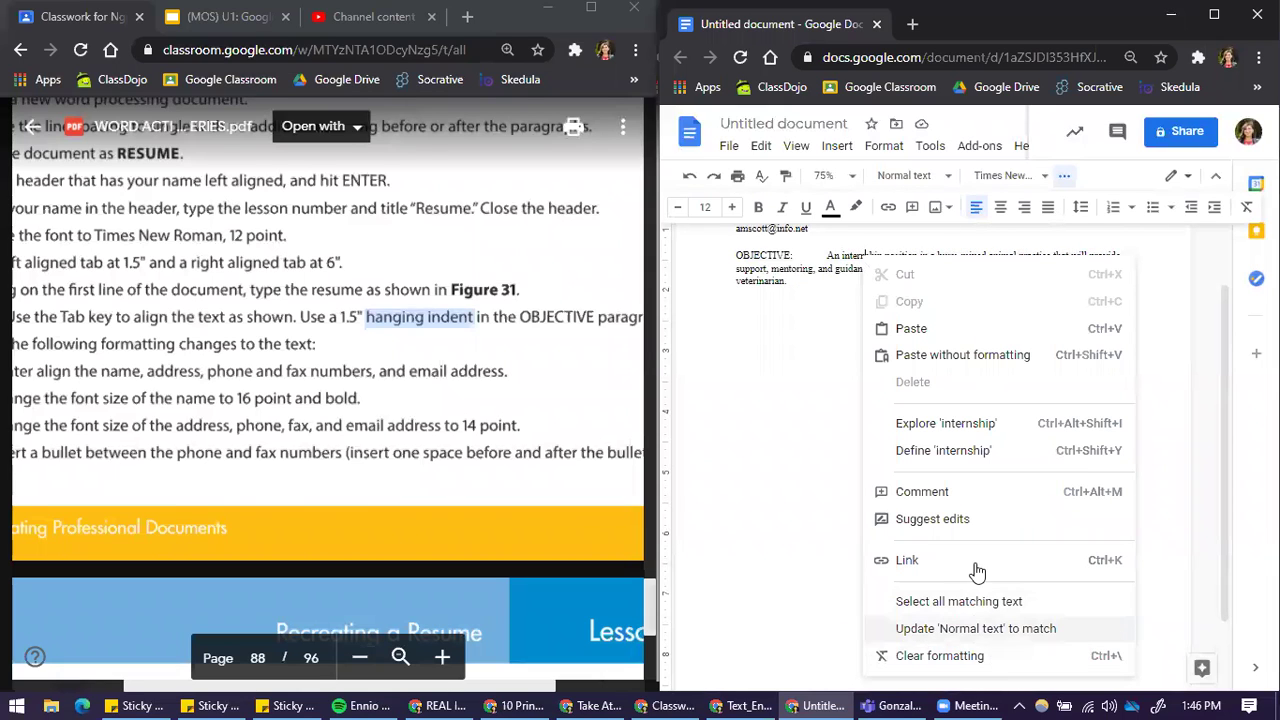
pyautogui.press('Escape')
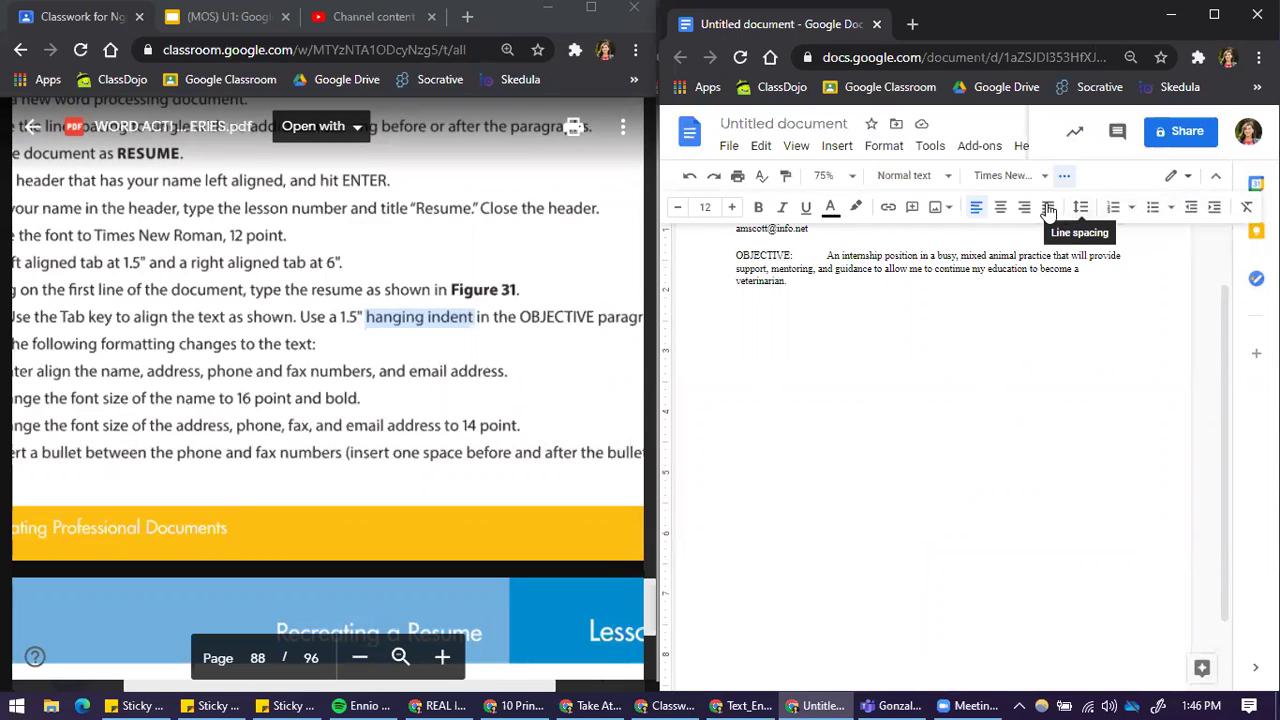
# Step: Hide and restore the menus, then put the cursor in the OBJECTIVE paragraph
pyautogui.click(1216, 176)
pyautogui.click(1260, 122)
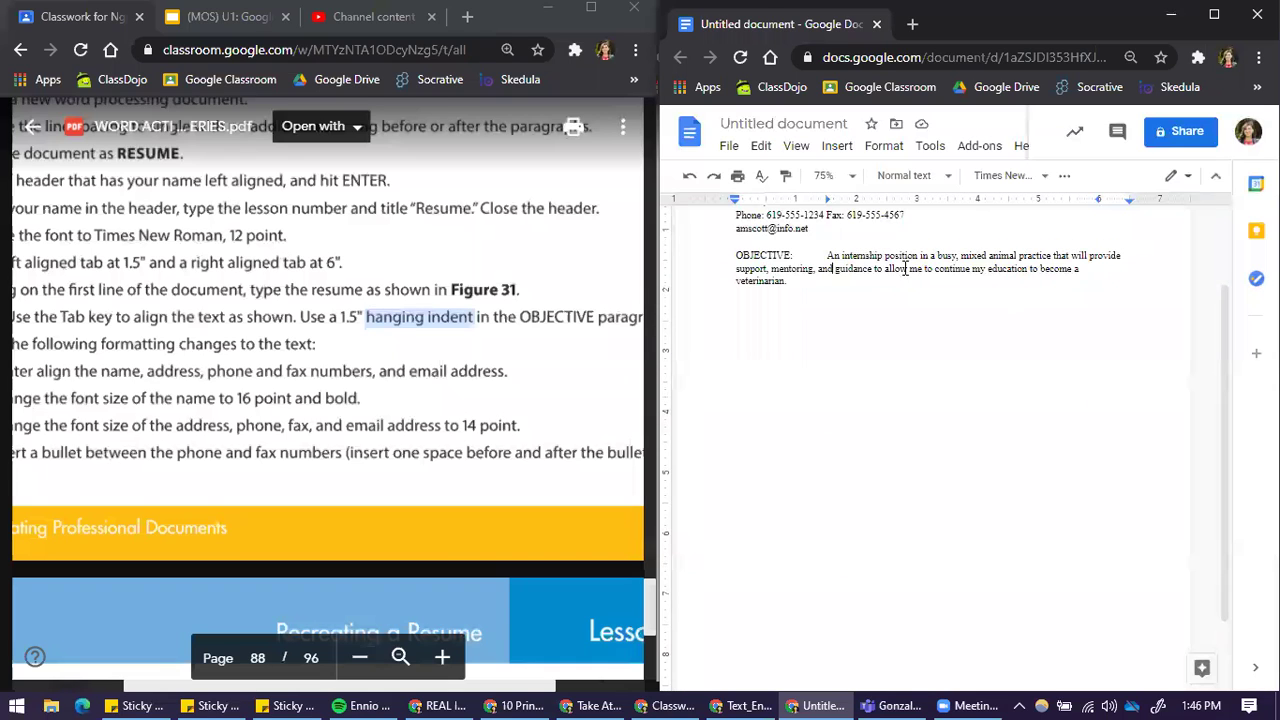
pyautogui.rightClick(857, 256)
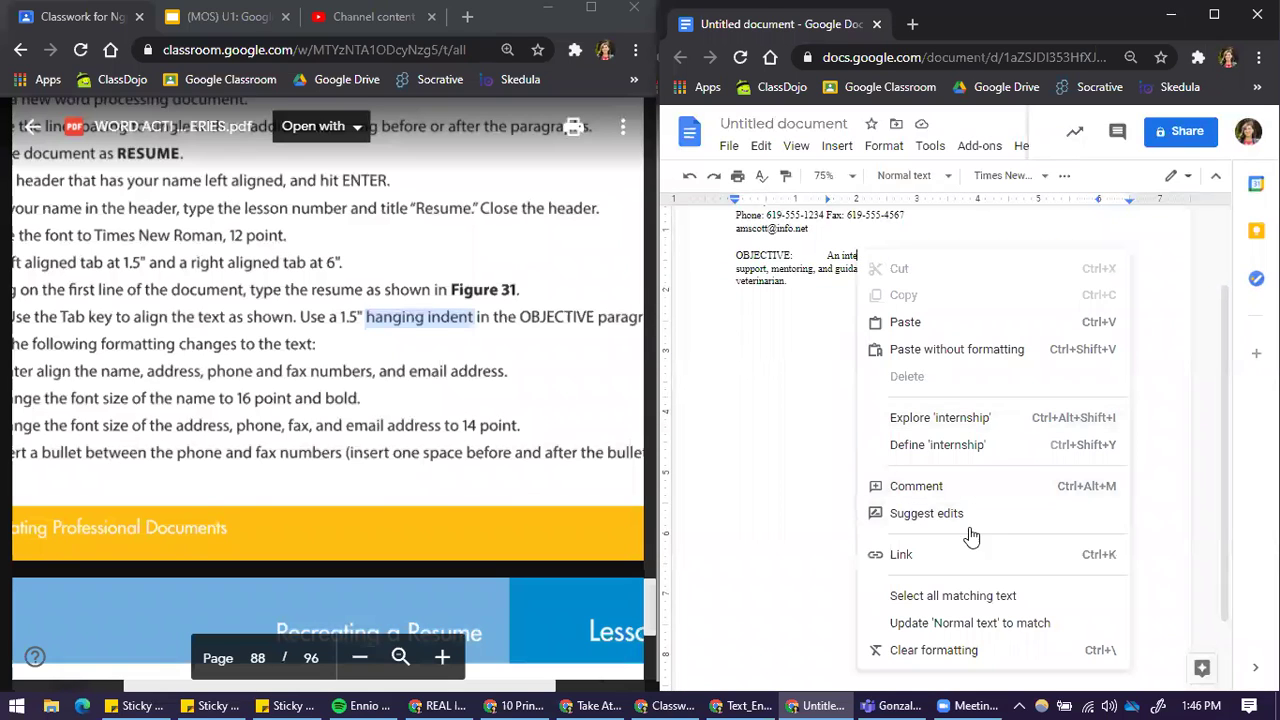
pyautogui.click(829, 256)
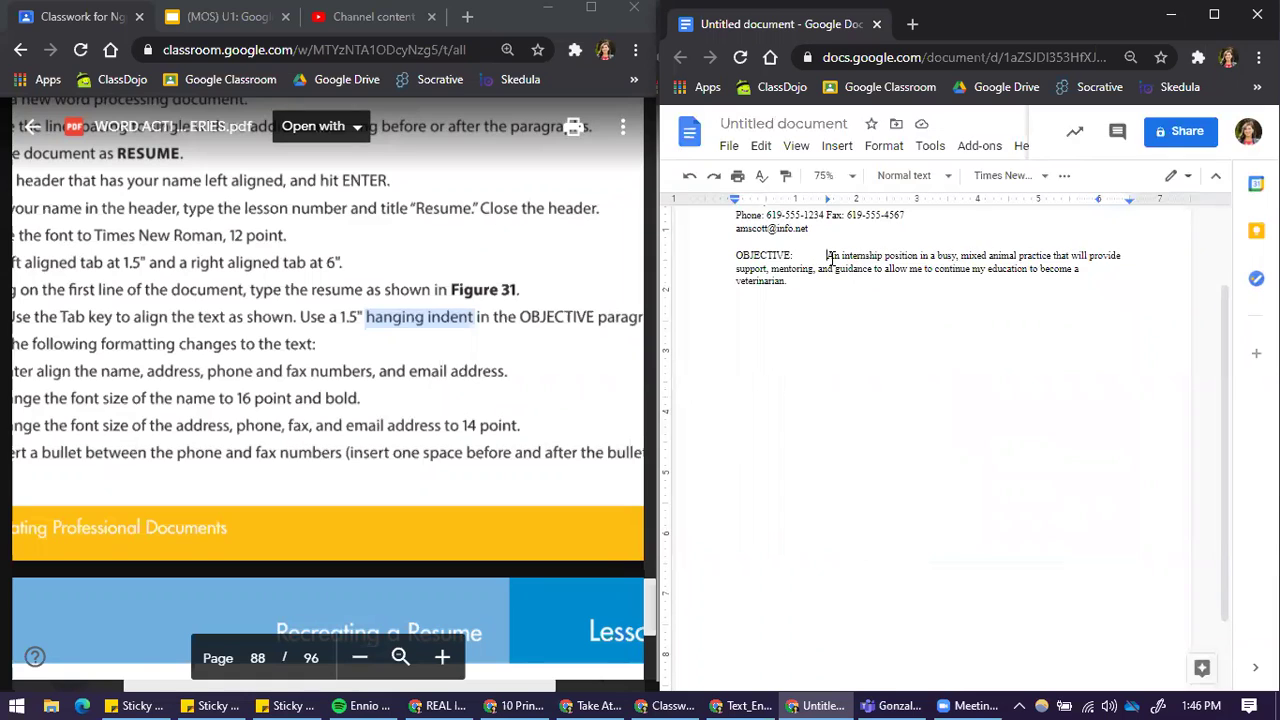
# Step: Apply a 1.5-inch hanging indent to the paragraph through Help's Indentation options
pyautogui.click(1021, 148)
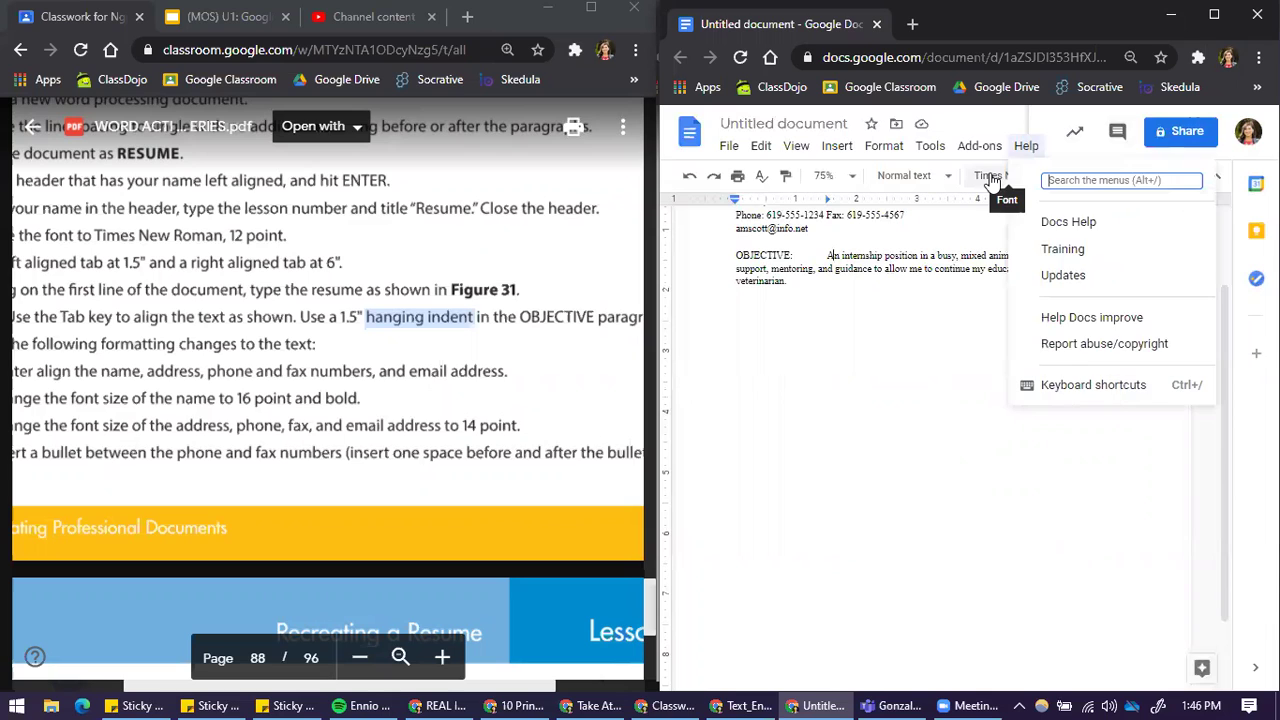
pyautogui.write('inde')
pyautogui.hotkey('ctrl', 'a')
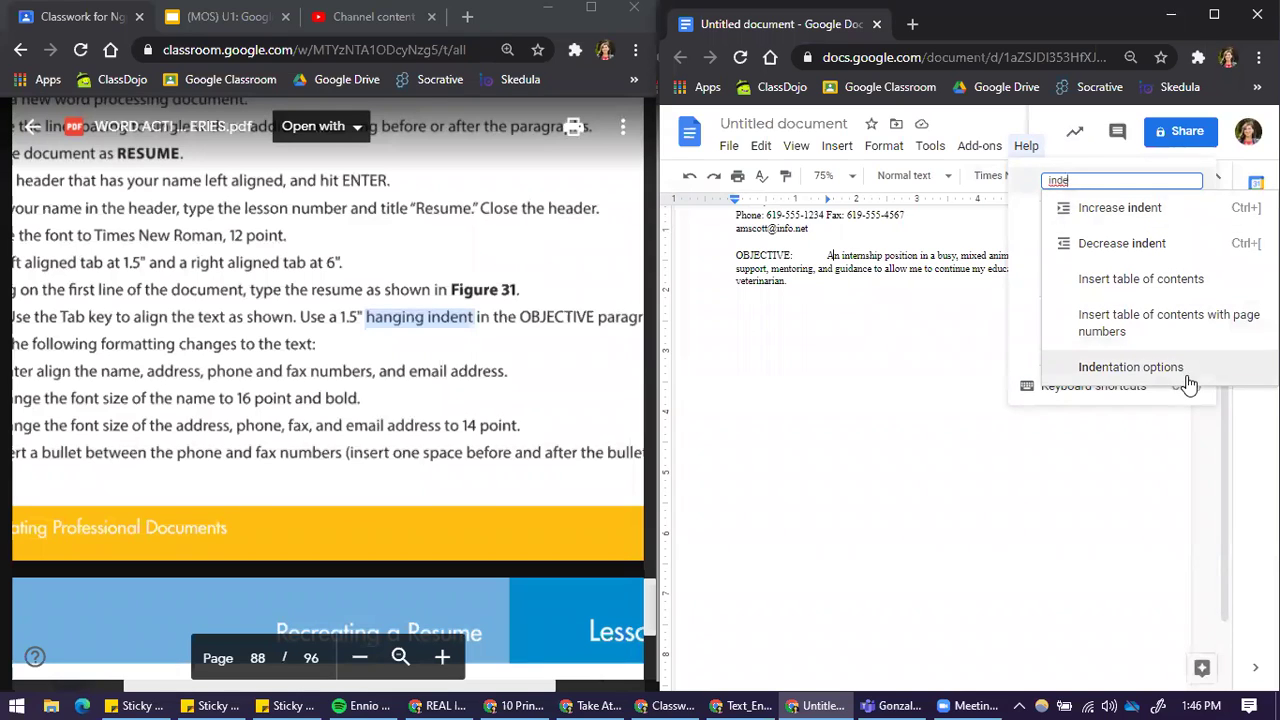
pyautogui.click(1127, 369)
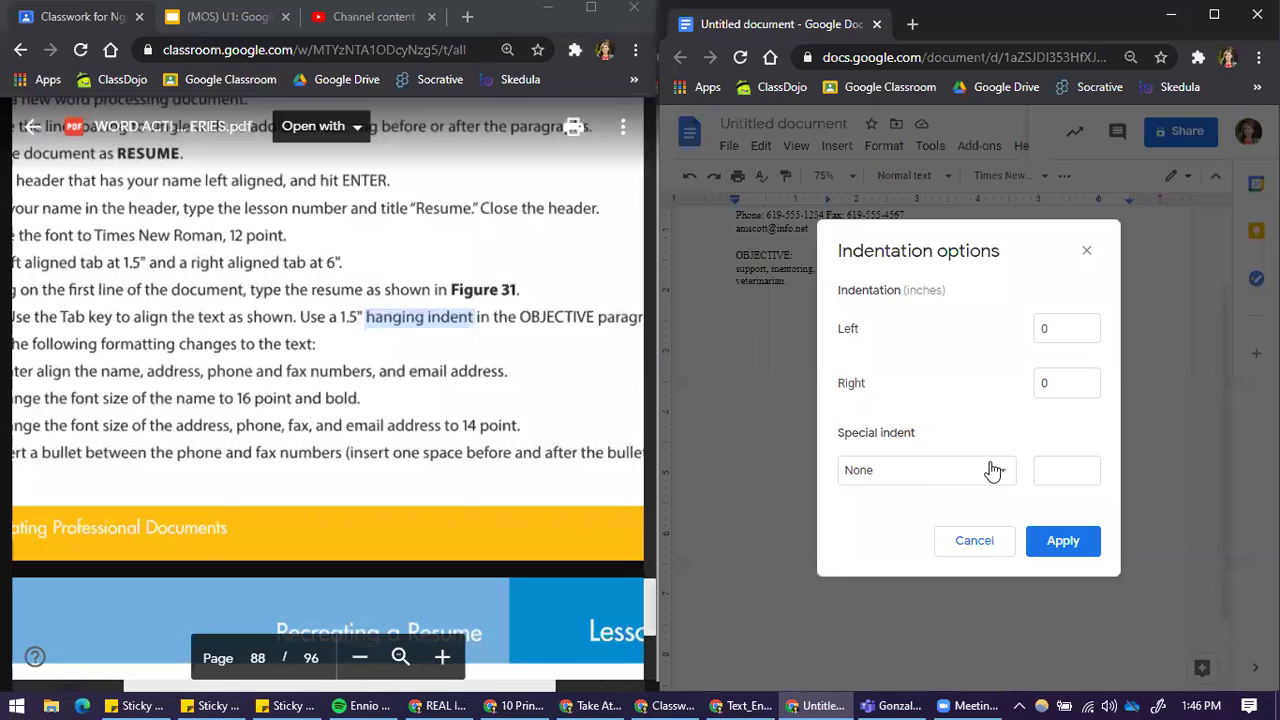
pyautogui.click(926, 476)
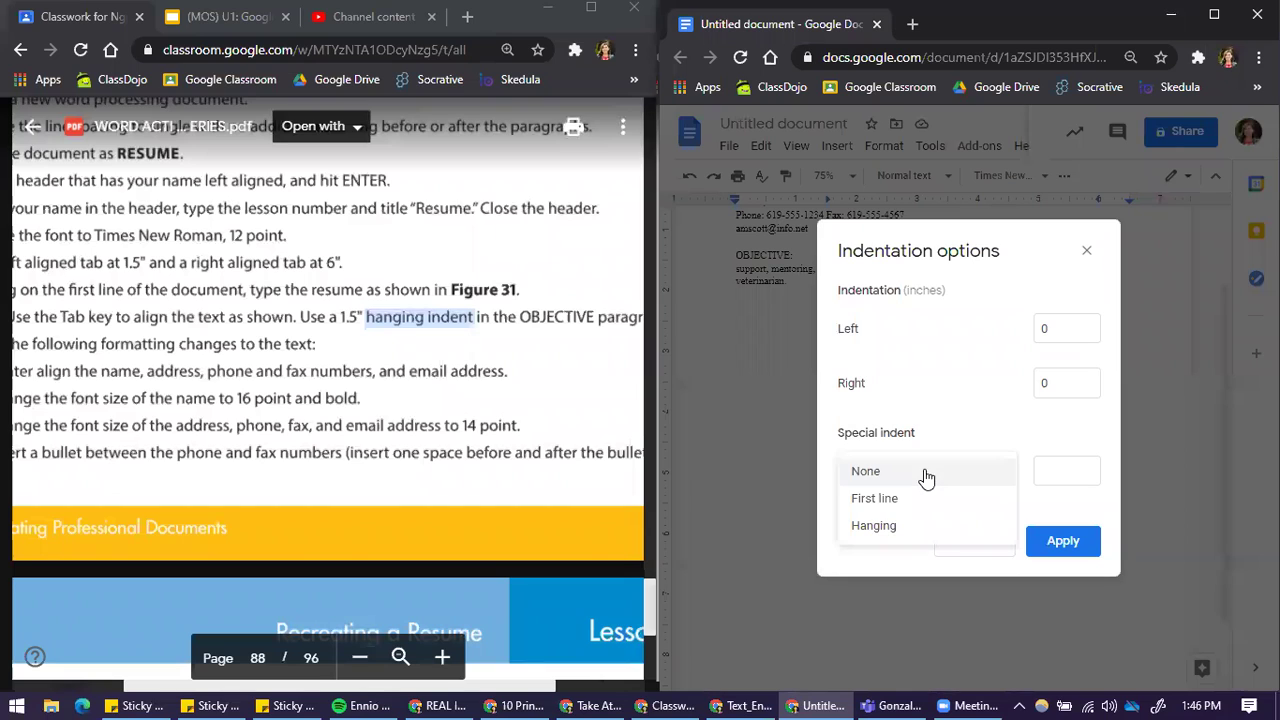
pyautogui.click(902, 541)
pyautogui.moveTo(1063, 469); pyautogui.dragTo(1015, 478)
pyautogui.write('1.5')
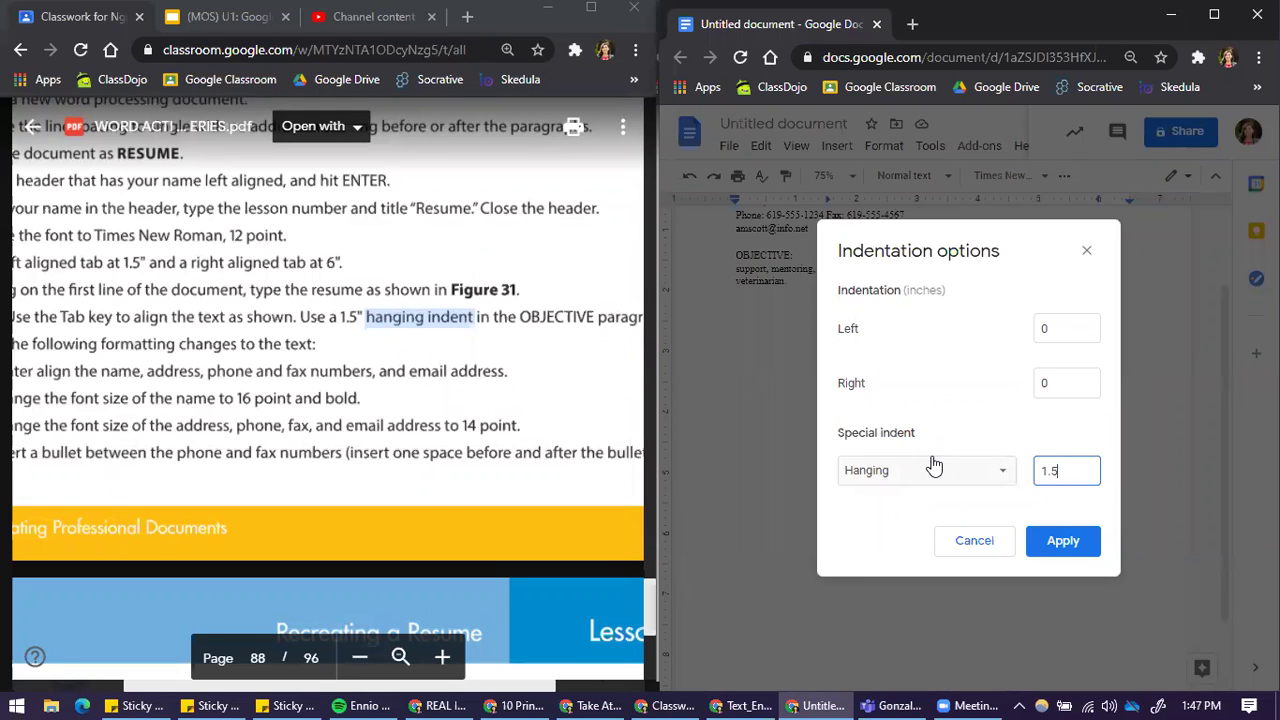
pyautogui.click(1067, 542)
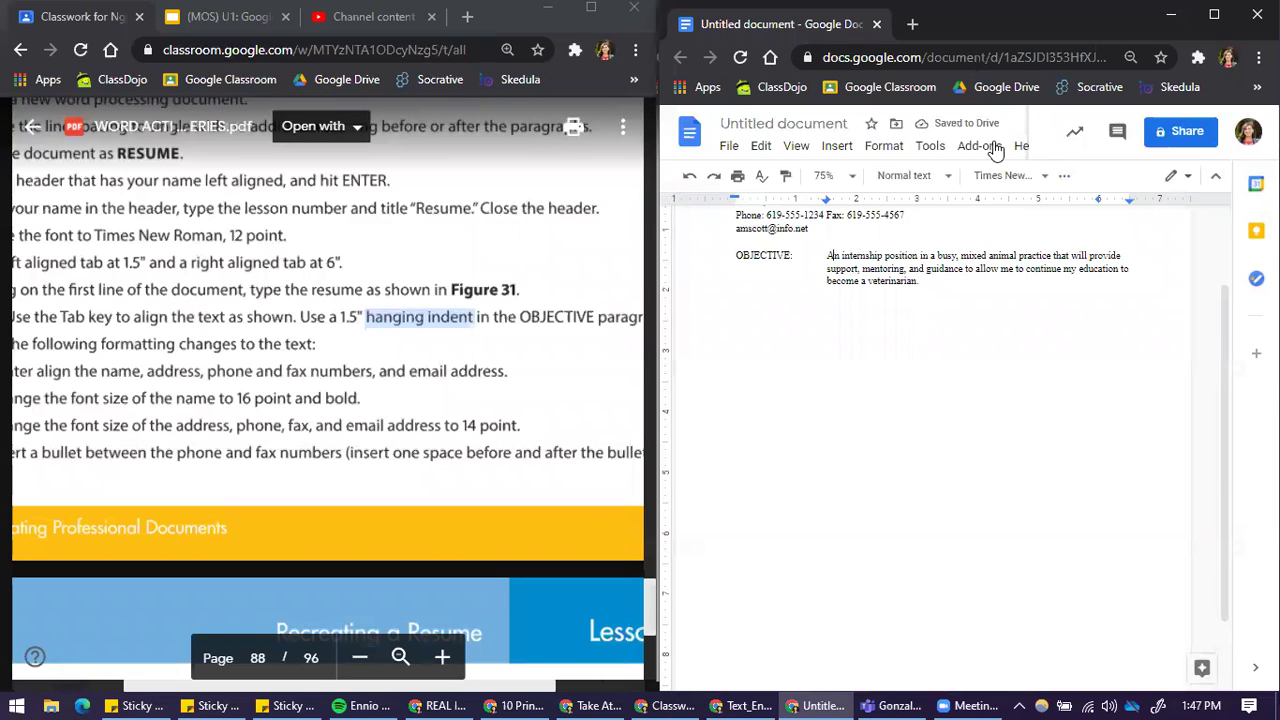
pyautogui.click(1024, 150)
pyautogui.click(1070, 181)
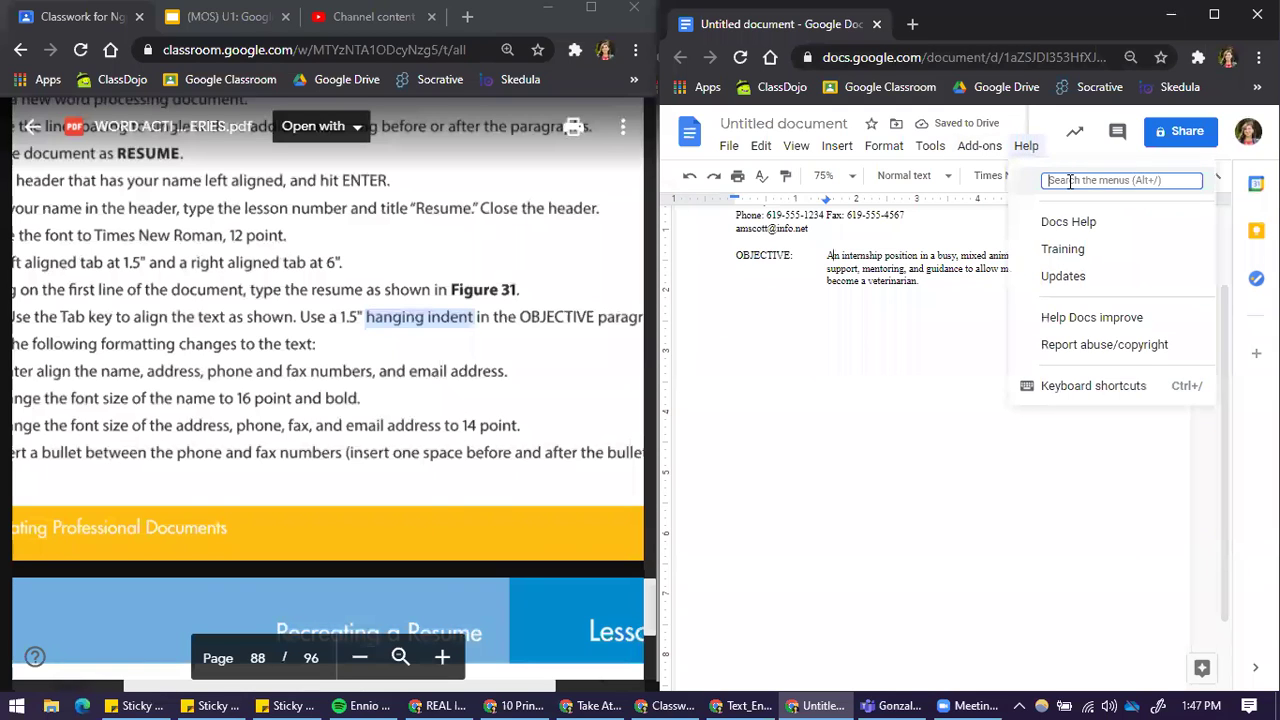
pyautogui.write('in')
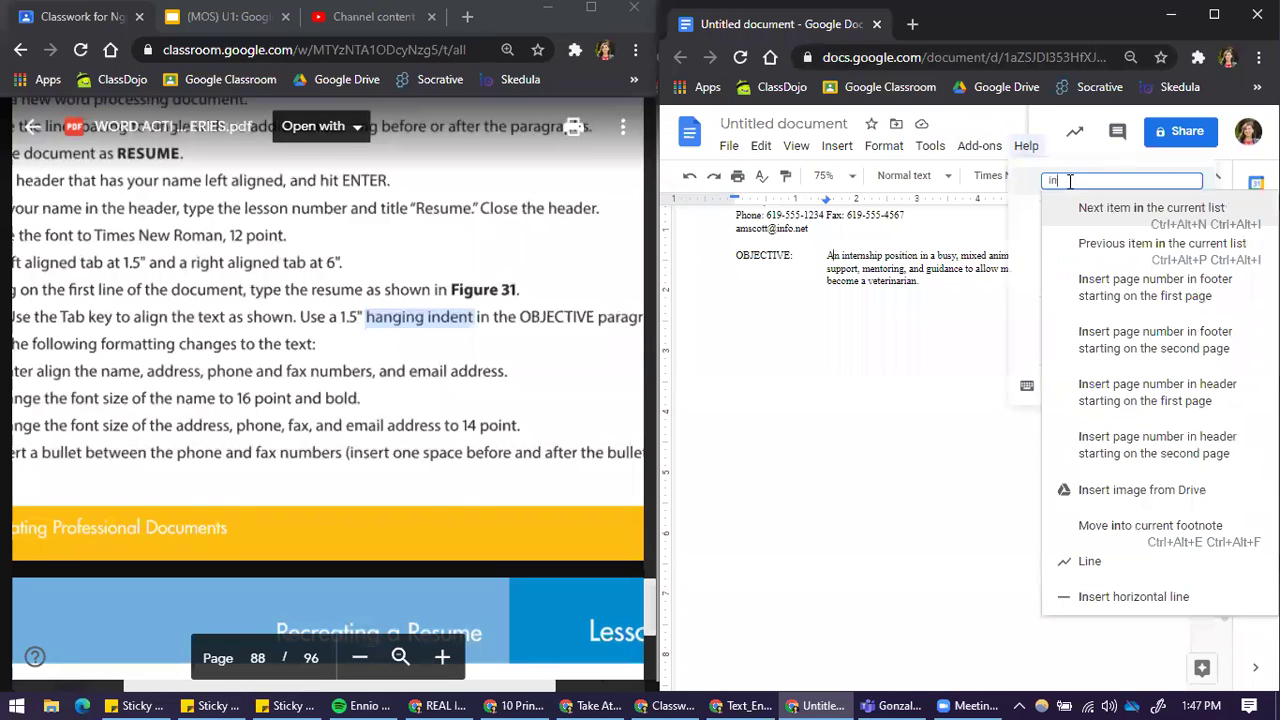
pyautogui.write('den')
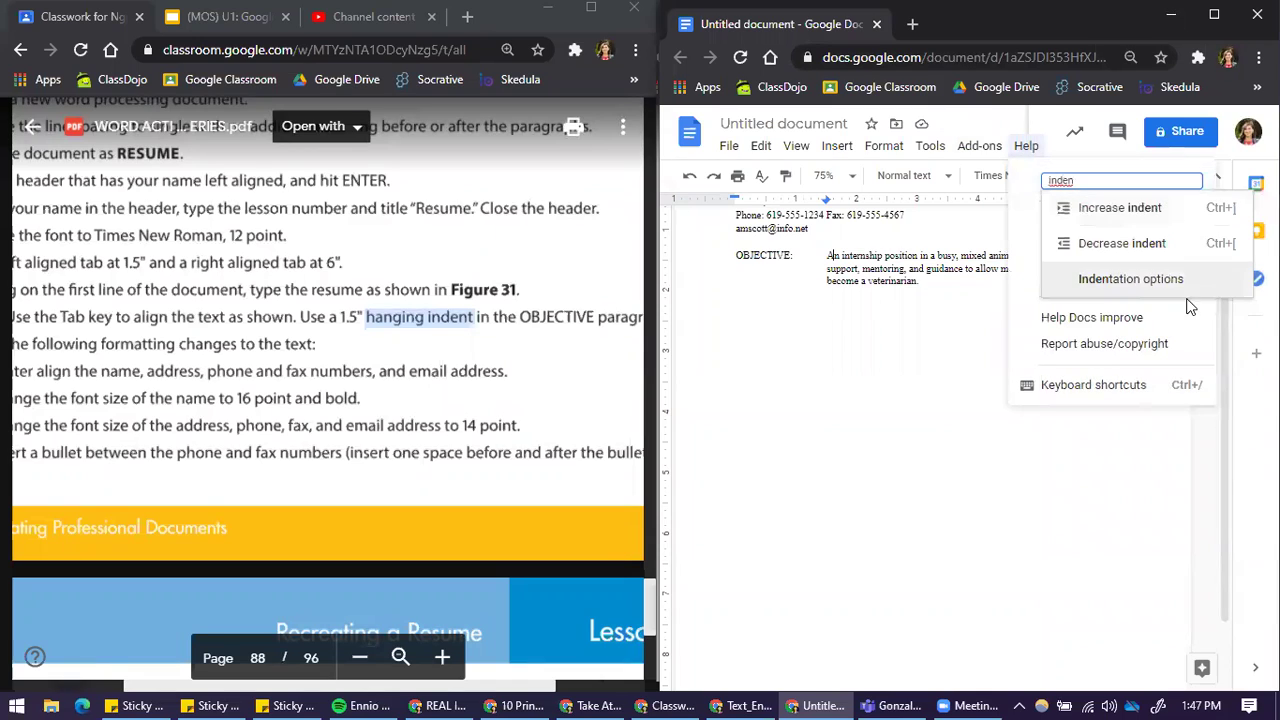
pyautogui.click(891, 269)
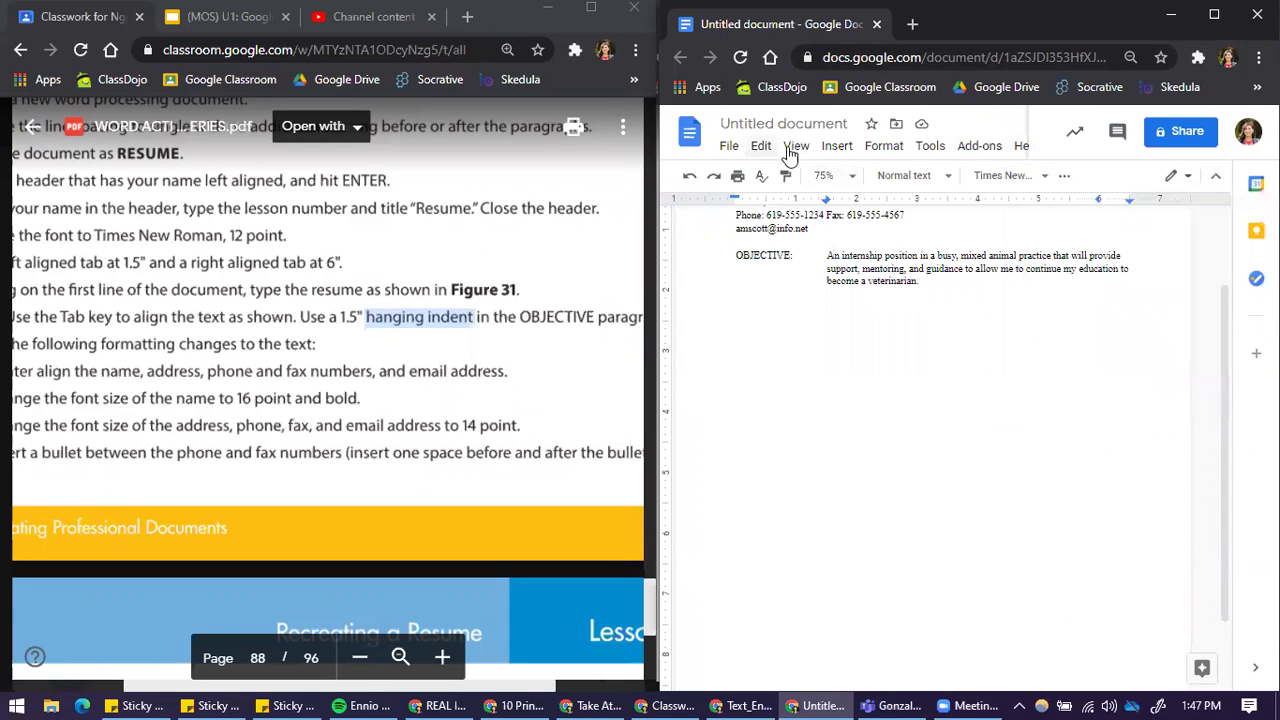
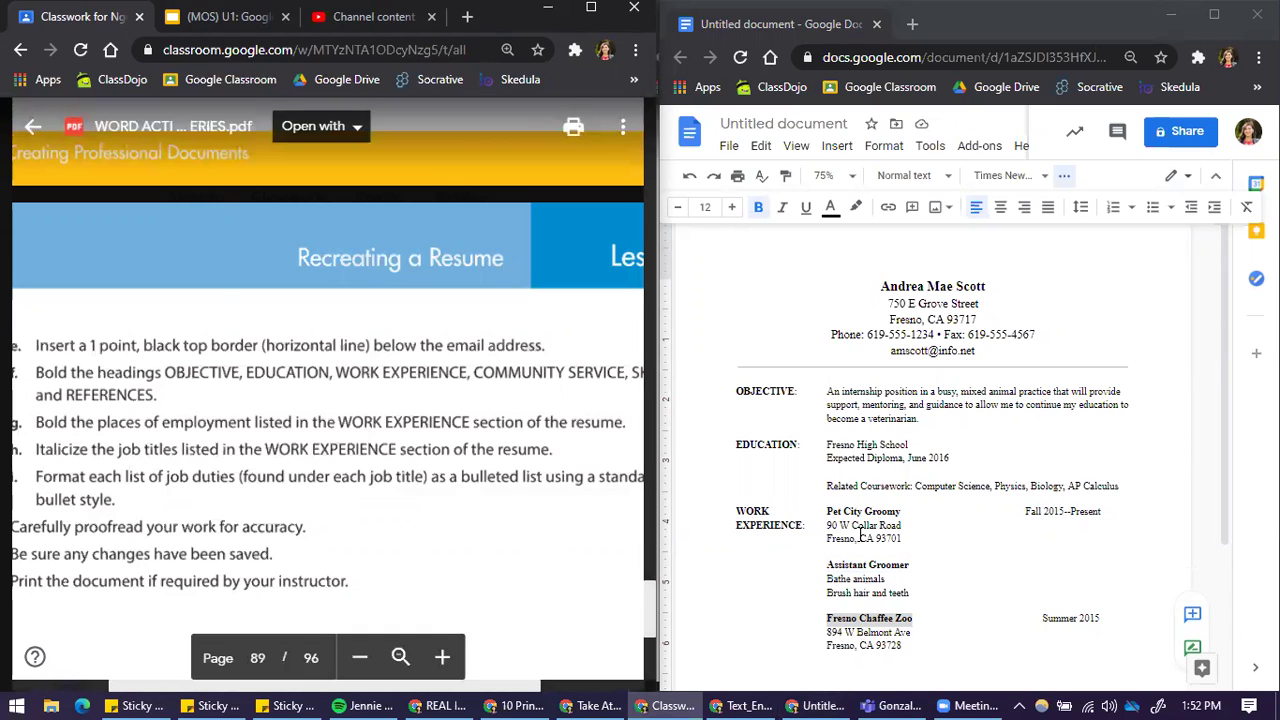
# Step: Scroll the sample resume PDF down from the instructions page to its Work Experience entries
pyautogui.scroll(-2, 855, 530)
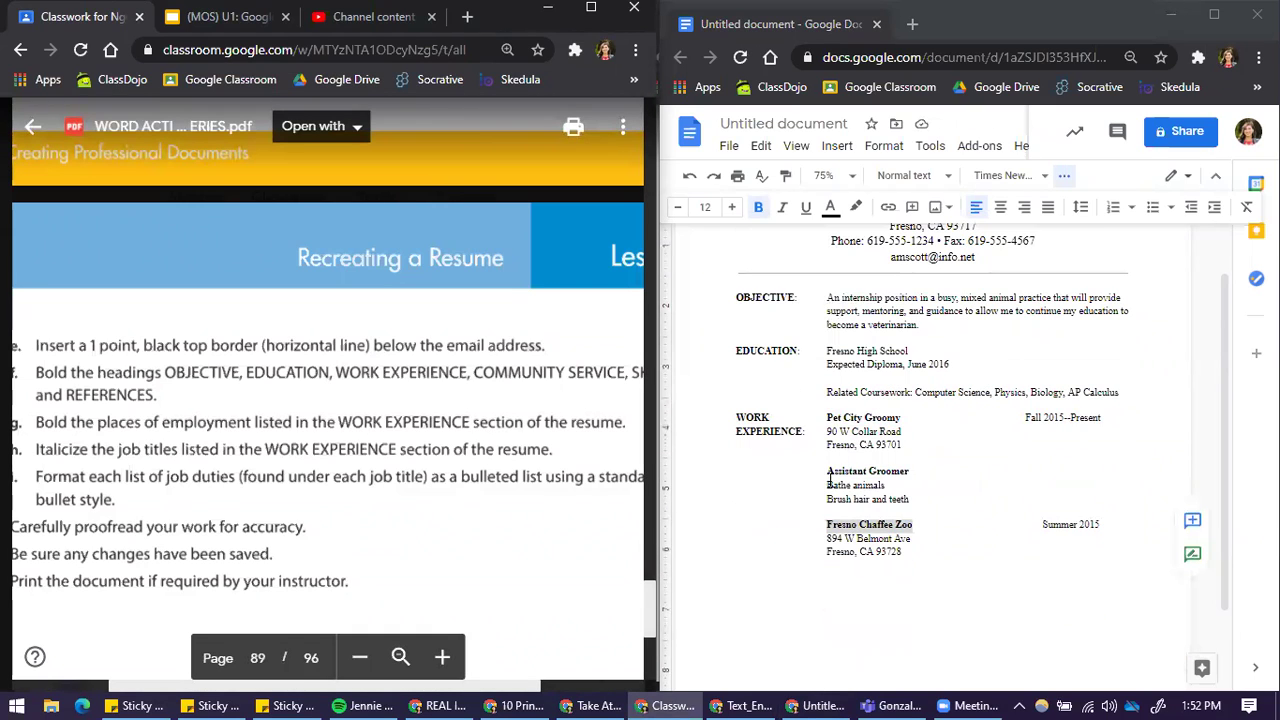
pyautogui.scroll(-10, 494, 517)
pyautogui.scroll(-3, 451, 519)
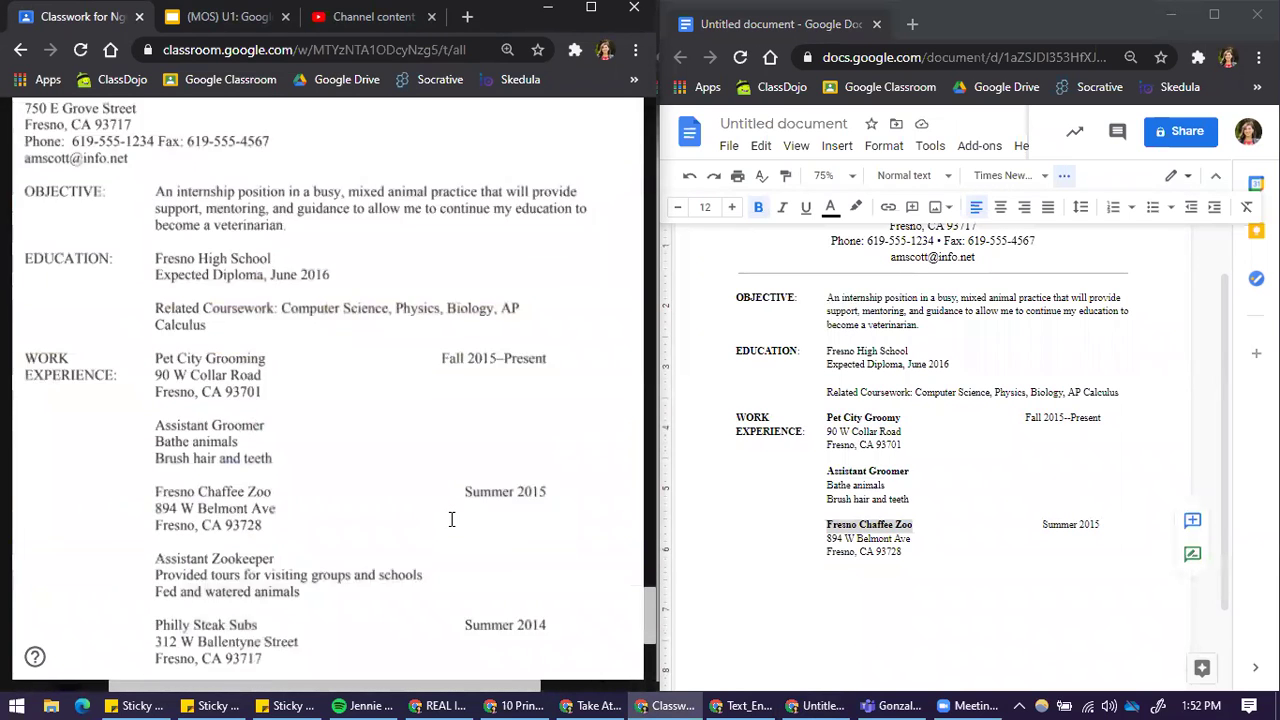
pyautogui.scroll(-1, 451, 519)
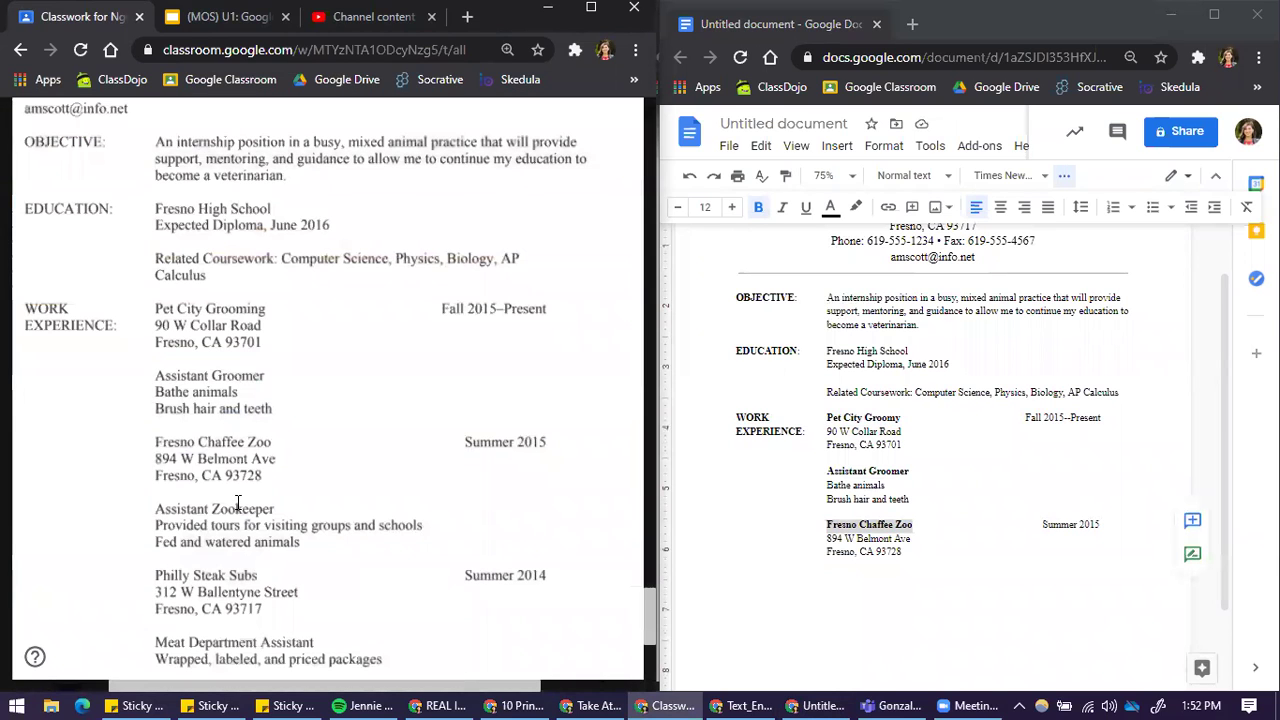
pyautogui.scroll(10, 239, 505)
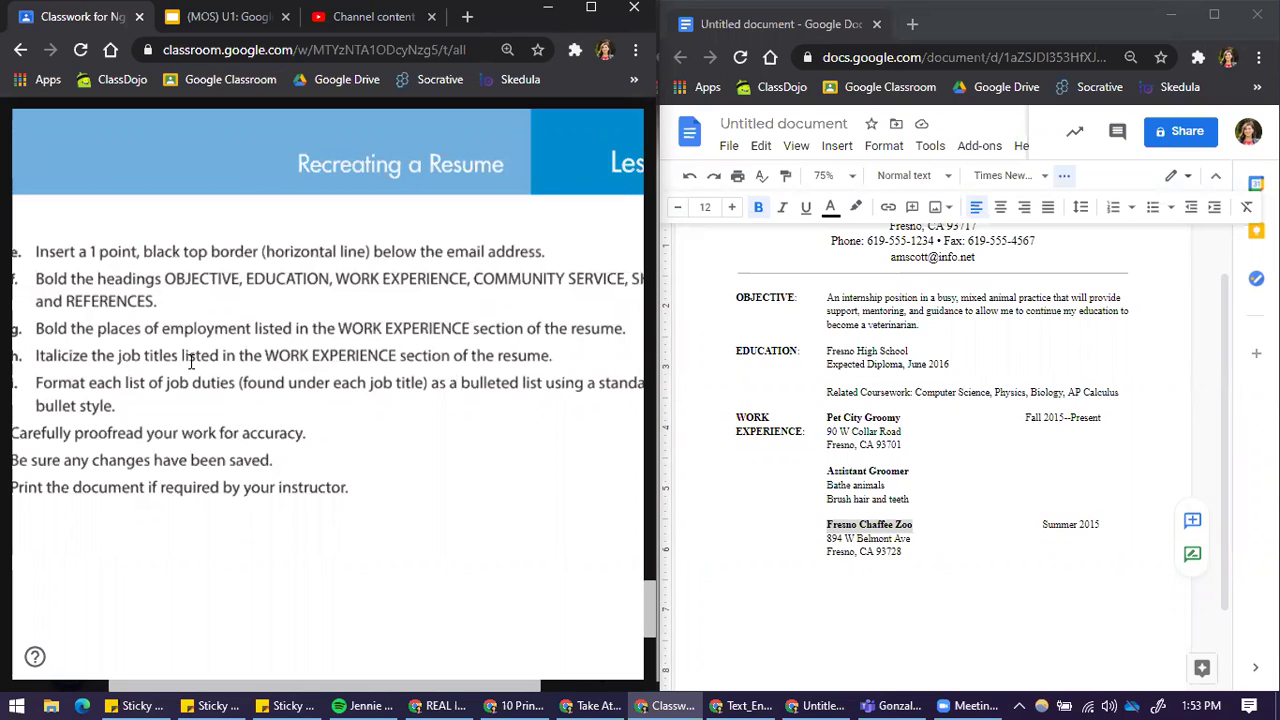
pyautogui.scroll(-10, 240, 362)
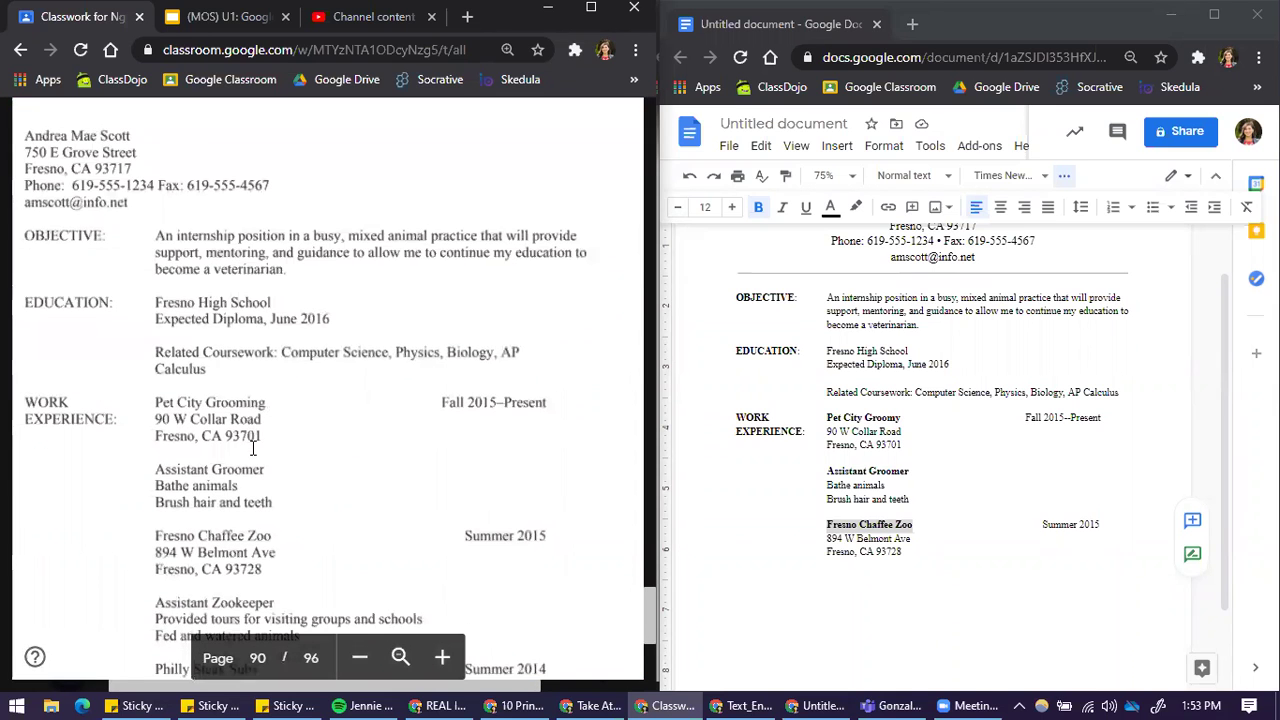
pyautogui.scroll(-2, 253, 449)
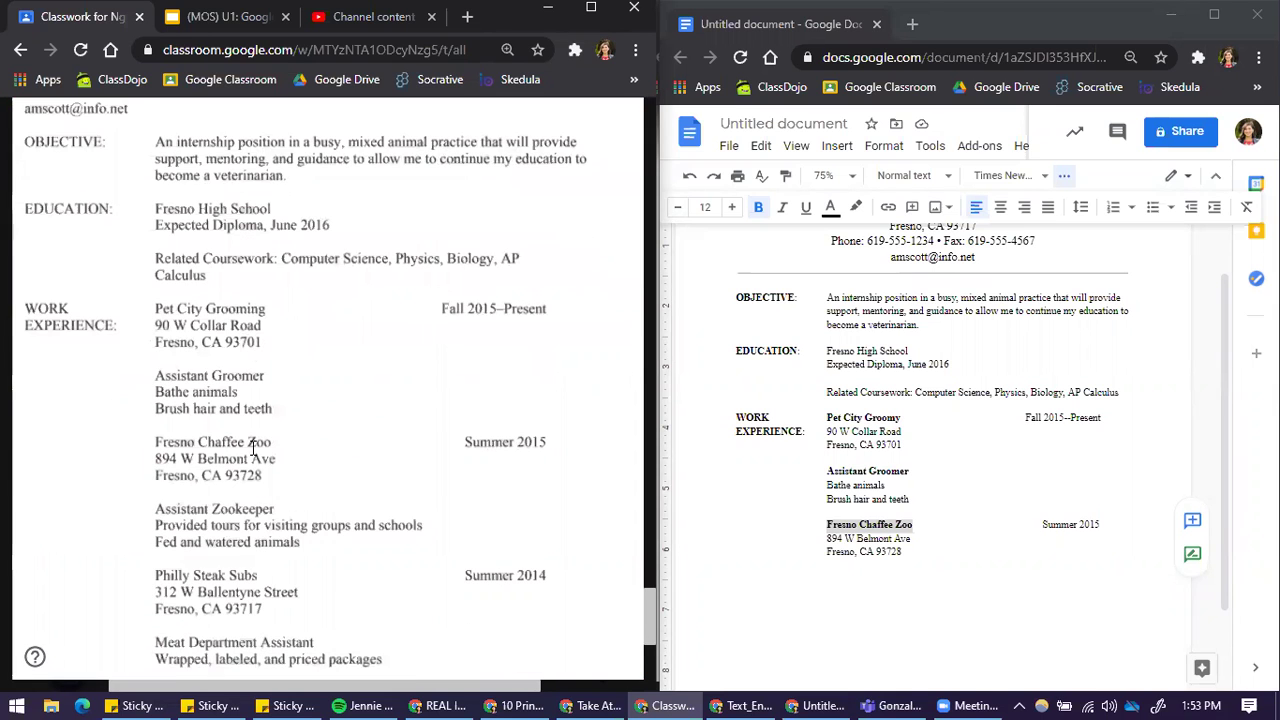
pyautogui.scroll(-8, 253, 449)
pyautogui.scroll(8, 251, 446)
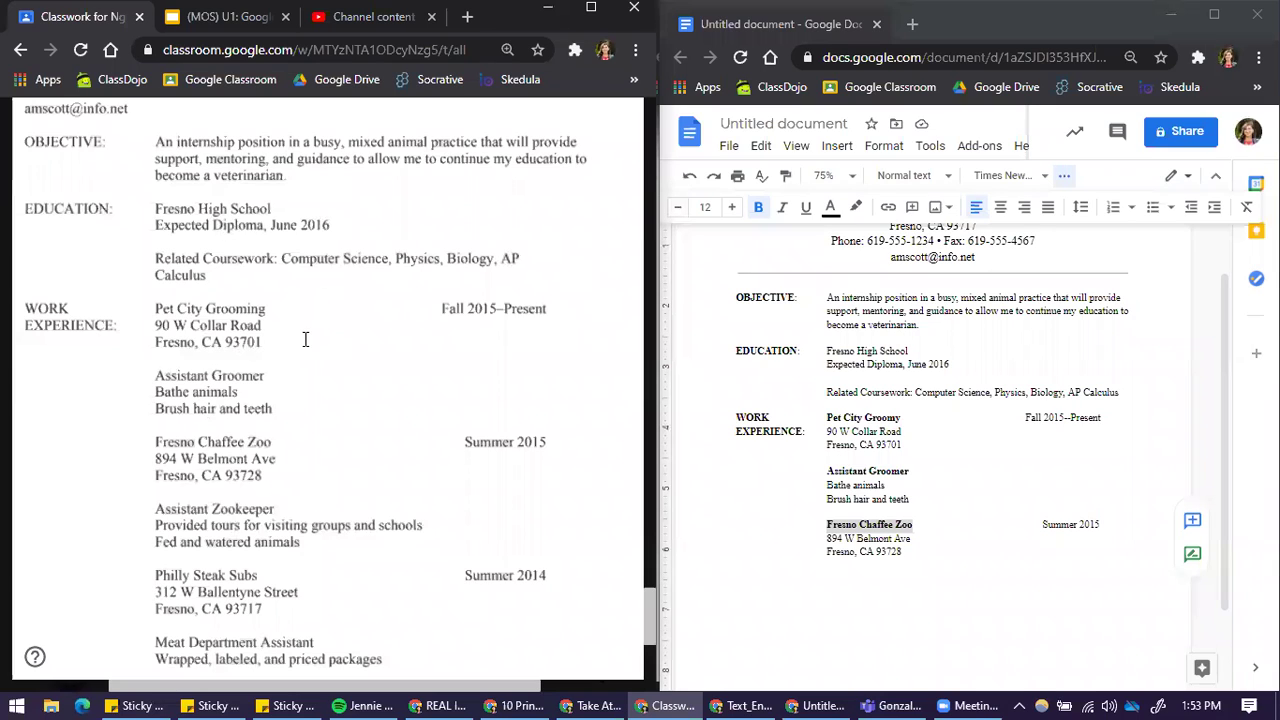
# Step: Change the Assistant Groomer title from bold to italic
pyautogui.moveTo(155, 309); pyautogui.dragTo(268, 309)
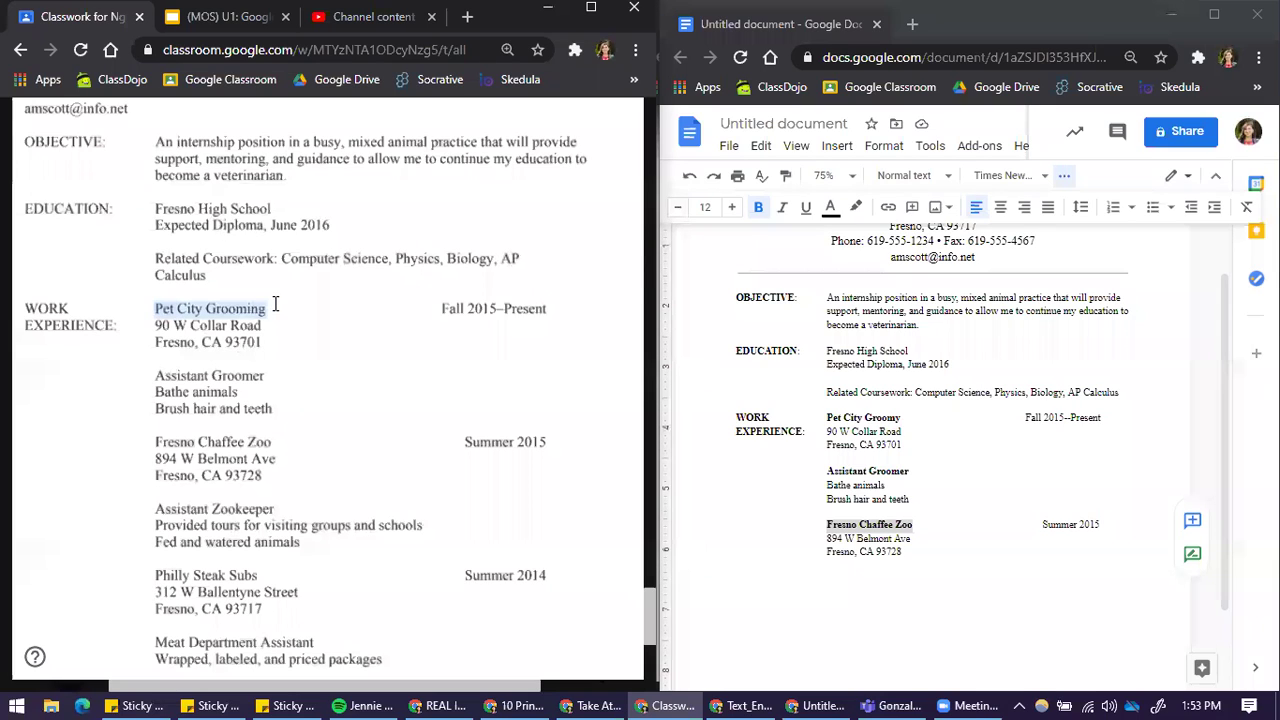
pyautogui.click(852, 412)
pyautogui.moveTo(827, 470); pyautogui.dragTo(914, 470)
pyautogui.hotkey('ctrl', 'b')
pyautogui.hotkey('ctrl', 'i')
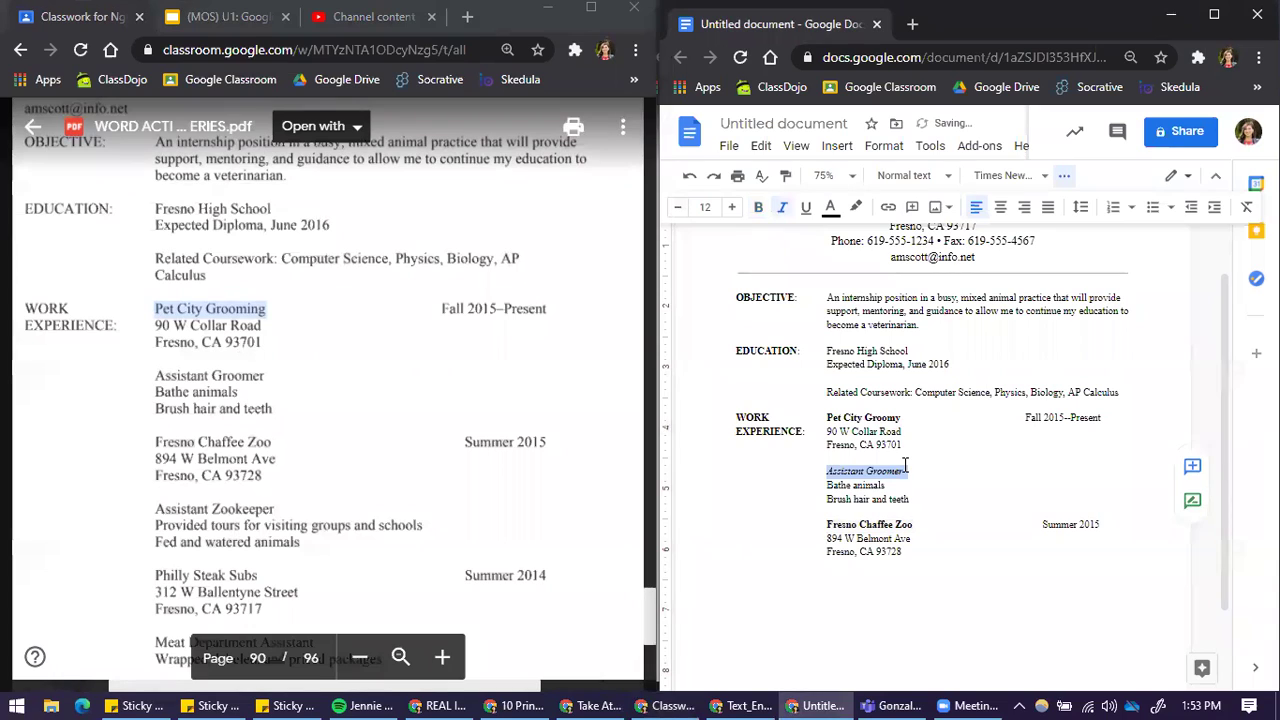
pyautogui.click(905, 467)
pyautogui.click(826, 524)
pyautogui.keyDown('shift'); pyautogui.click(930, 525); pyautogui.keyUp('shift')
pyautogui.click(902, 525)
# Step: Paste the Assistant Zookeeper title and its two duties below the zoo address, Tab-indented
pyautogui.moveTo(157, 508); pyautogui.dragTo(310, 543)
pyautogui.hotkey('ctrl', 'c')
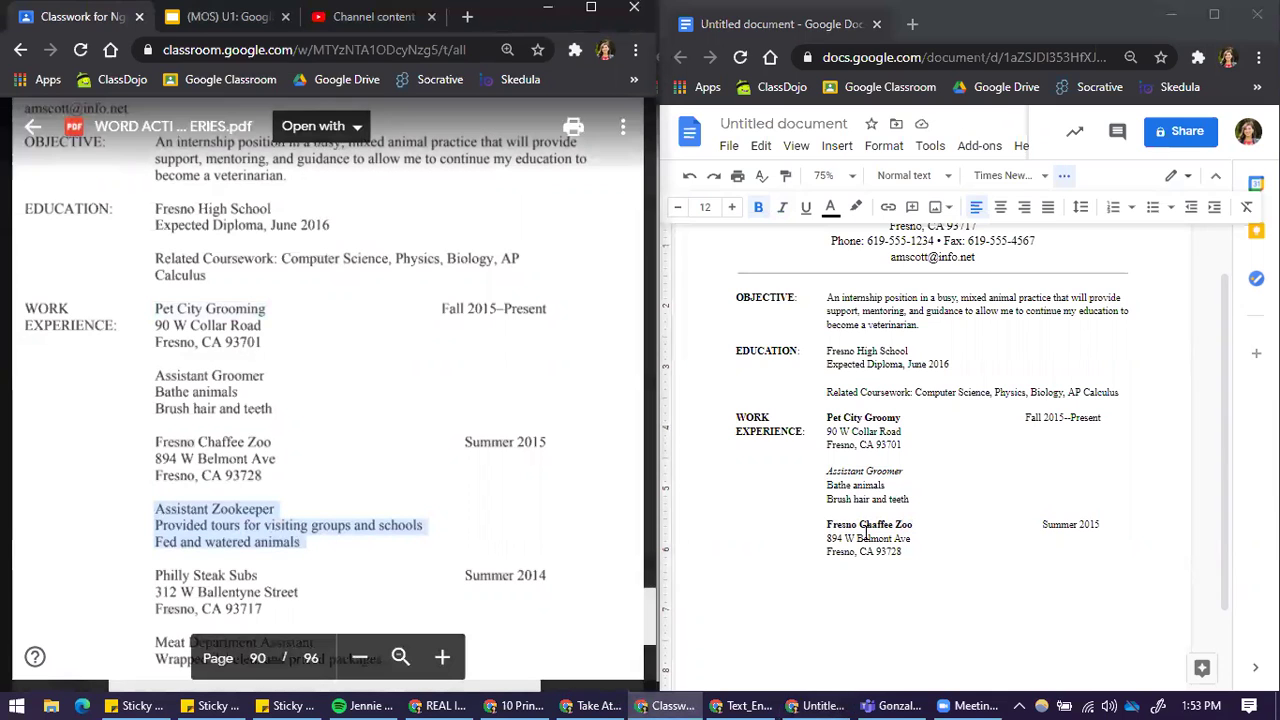
pyautogui.click(912, 563)
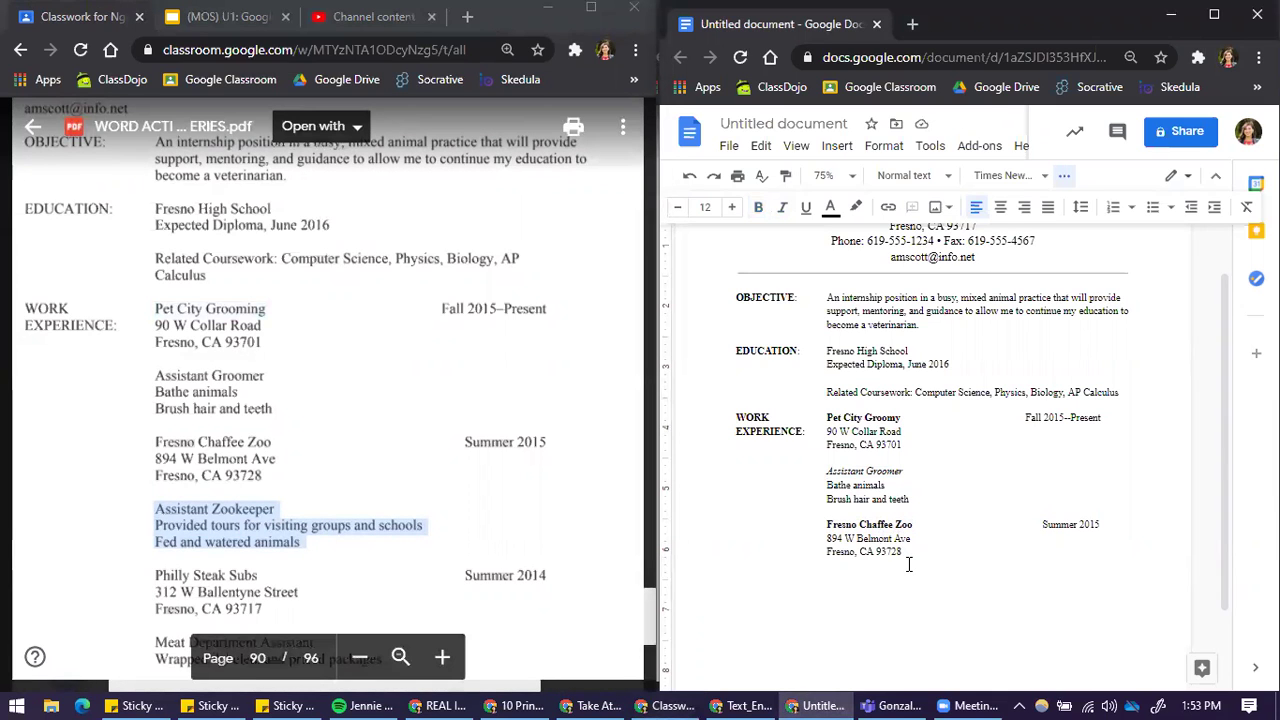
pyautogui.hotkey('ctrl', 'v')
pyautogui.click(726, 570)
pyautogui.press('Return')
pyautogui.press('Tab')
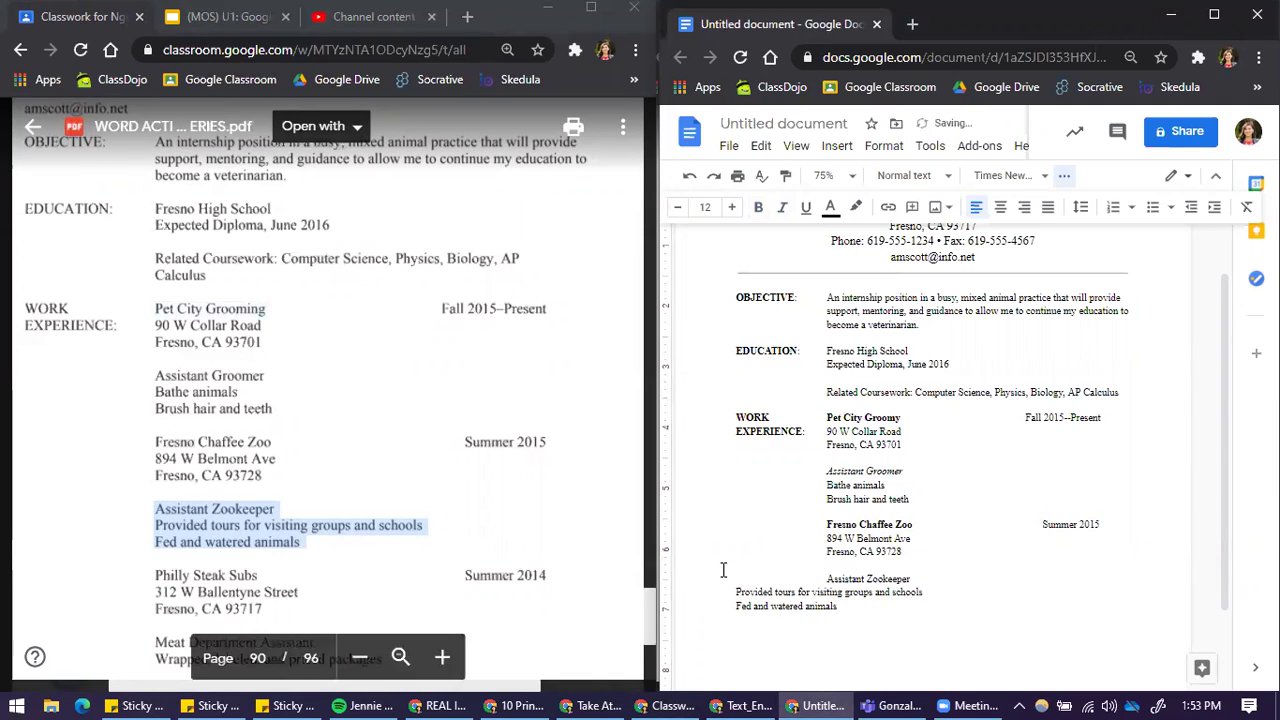
pyautogui.click(731, 592)
pyautogui.press('Tab')
pyautogui.click(734, 606)
pyautogui.press('Tab')
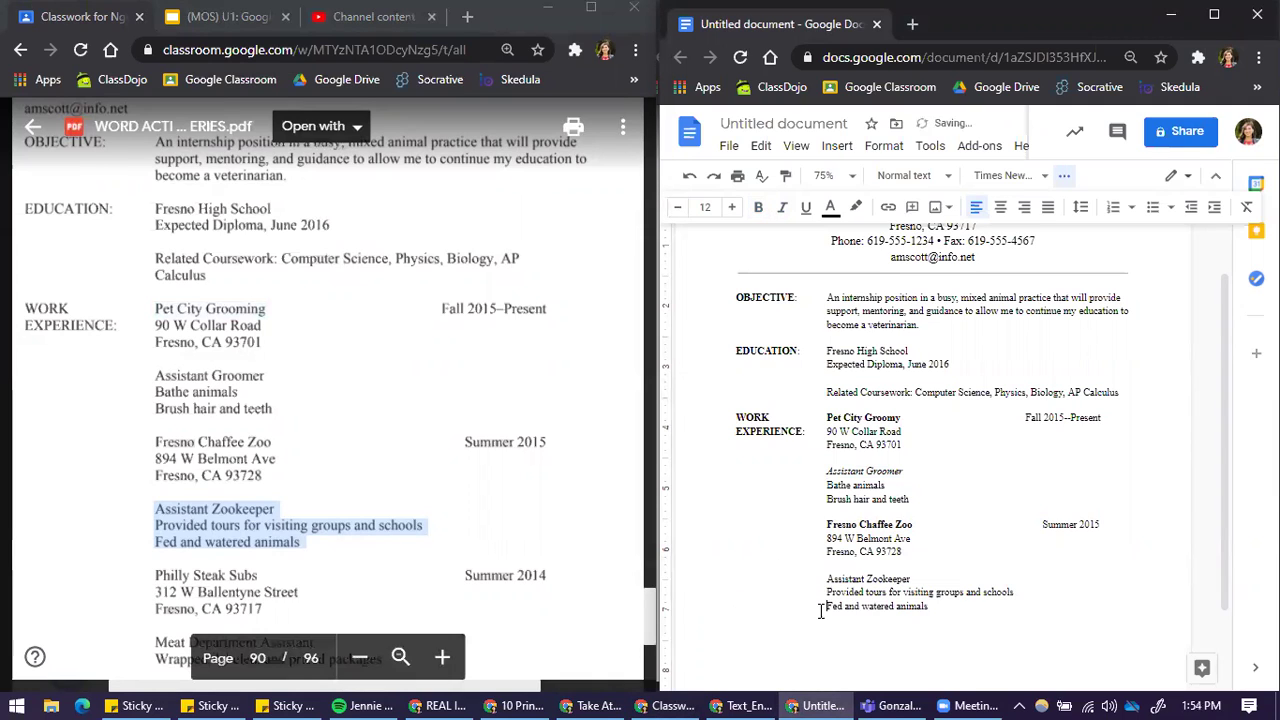
# Step: Italicize the Assistant Zookeeper title
pyautogui.scroll(-2, 813, 551)
pyautogui.moveTo(822, 489); pyautogui.dragTo(912, 487)
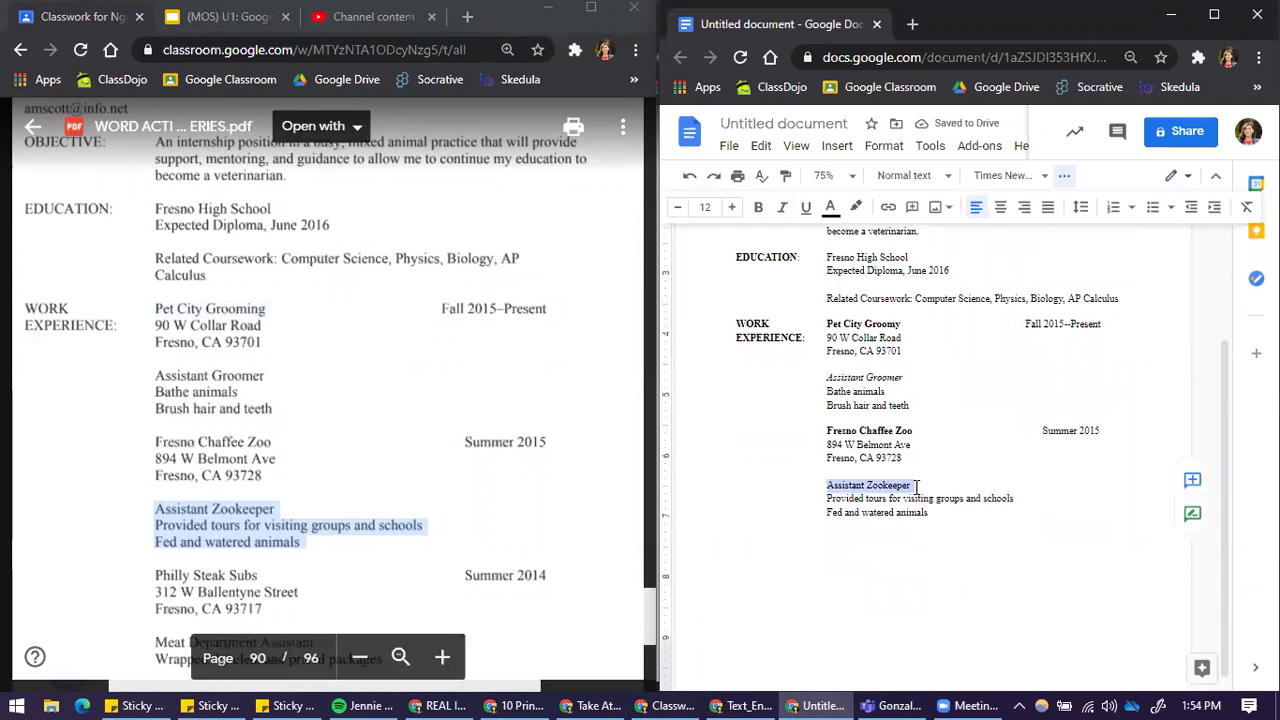
pyautogui.click(782, 207)
# Step: Paste the Philly Steak Subs employer and address below the zookeeper duties, indenting all three lines
pyautogui.scroll(-3, 174, 541)
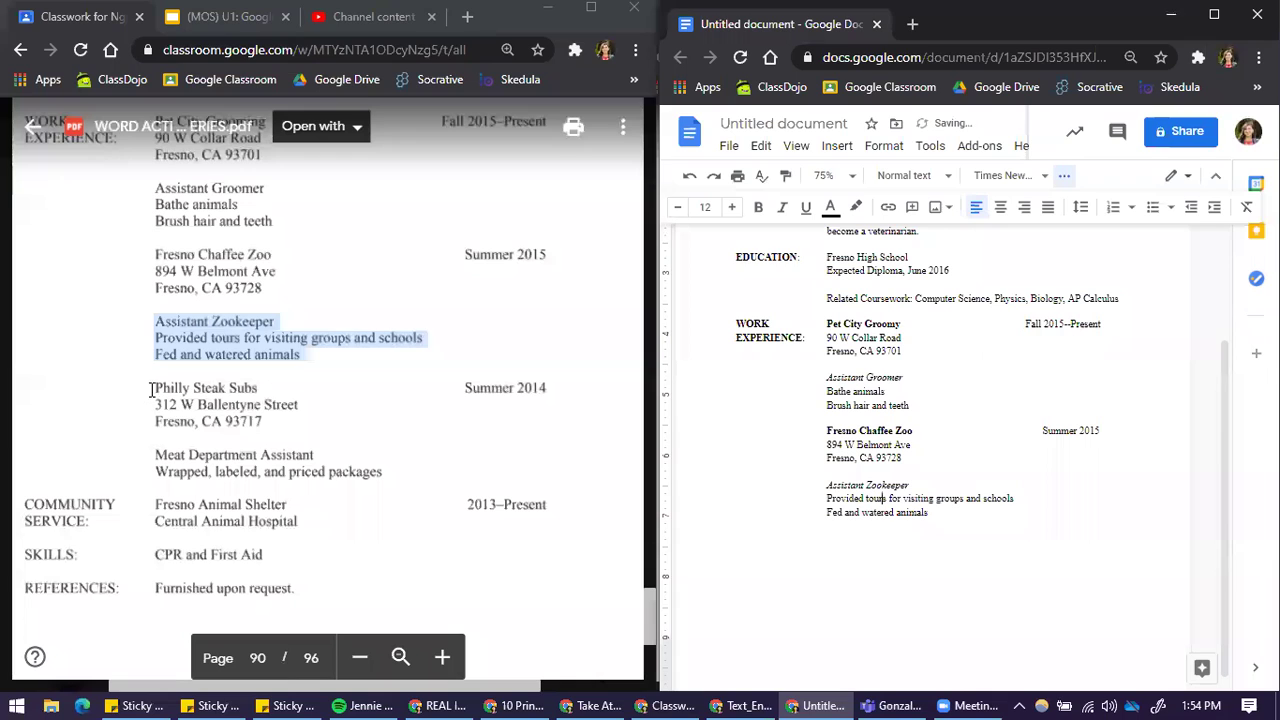
pyautogui.click(267, 420)
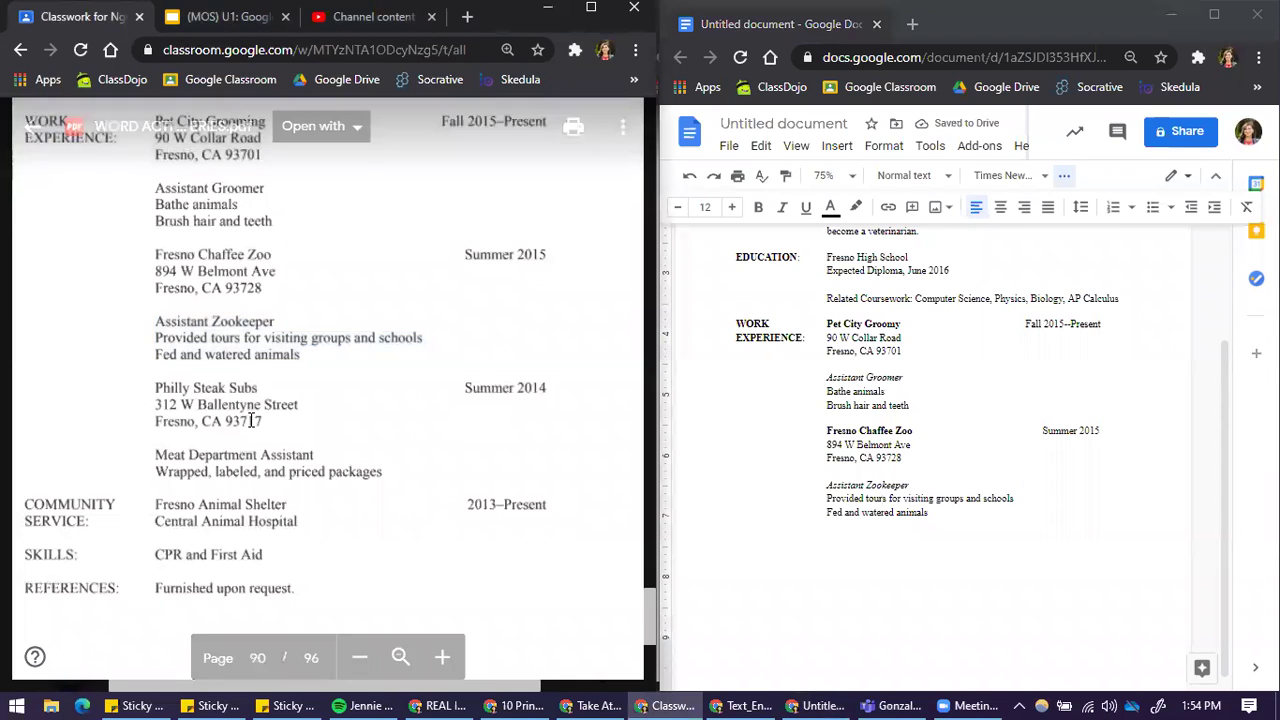
pyautogui.moveTo(157, 388); pyautogui.dragTo(266, 425)
pyautogui.hotkey('ctrl', 'c')
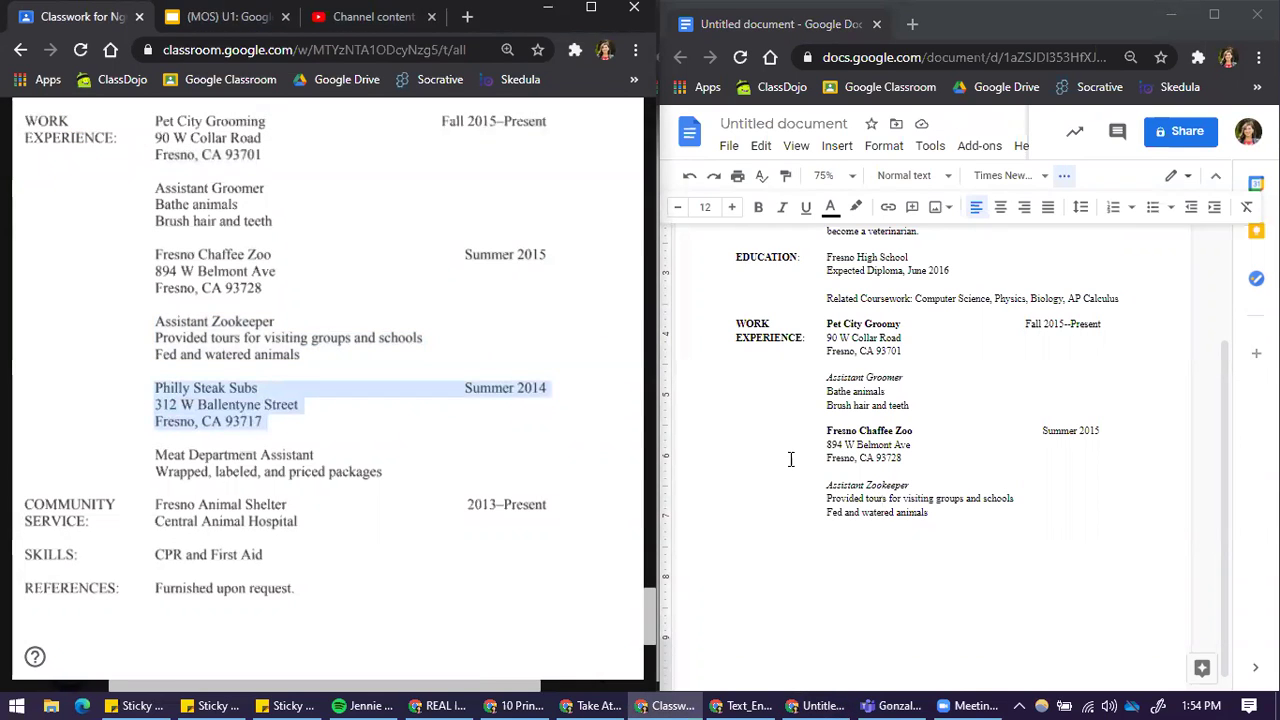
pyautogui.click(952, 523)
pyautogui.hotkey('ctrl', 'v')
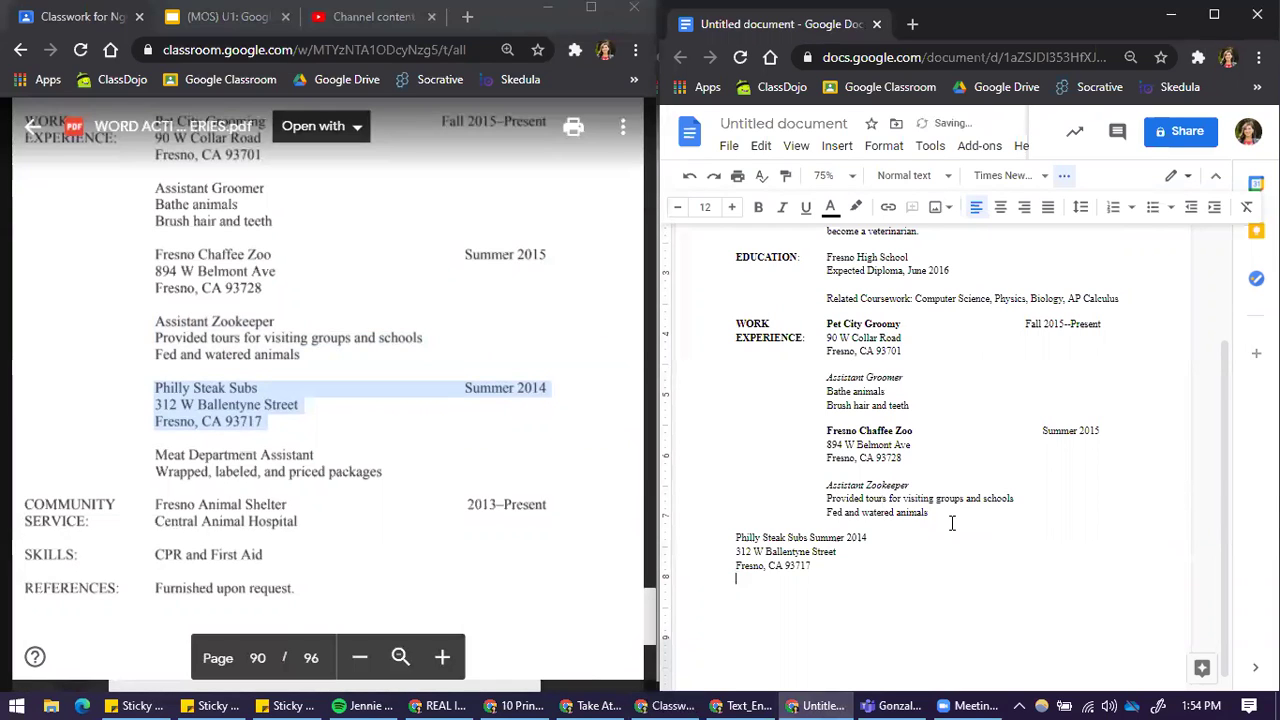
pyautogui.click(720, 537)
pyautogui.press('Tab')
pyautogui.press('Down')
pyautogui.press('Home')
pyautogui.press('Tab')
pyautogui.press('Down')
pyautogui.press('Home')
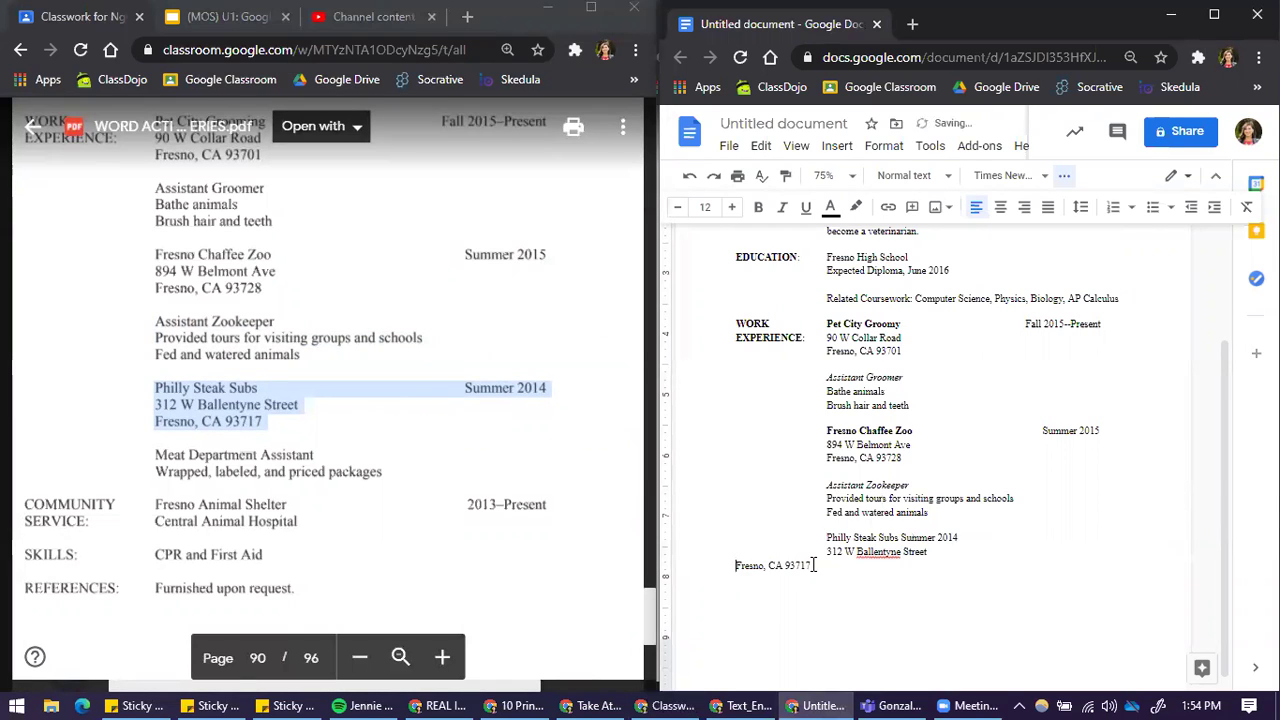
pyautogui.press('Tab')
# Step: Align Summer 2014 with Summer 2015 and make Philly Steak Subs bold
pyautogui.click(901, 537)
pyautogui.press('Tab')
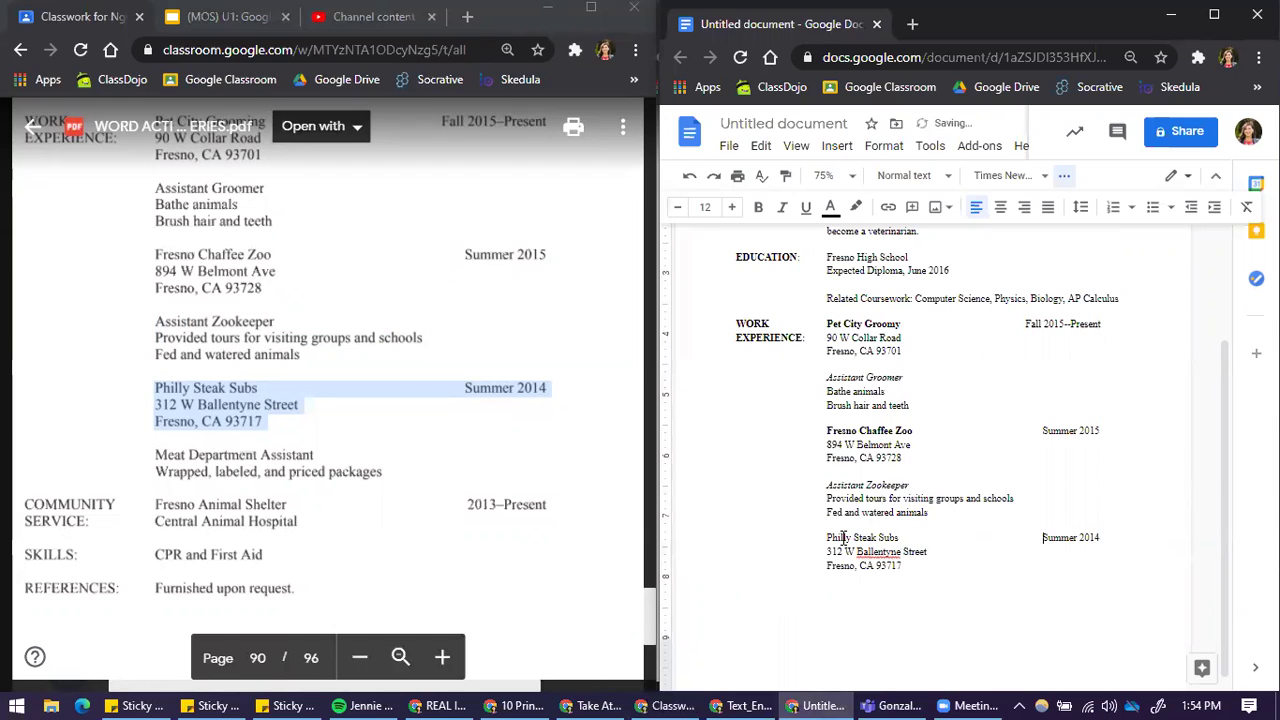
pyautogui.moveTo(876, 537); pyautogui.dragTo(826, 537)
pyautogui.hotkey('ctrl', 'b')
# Step: Add the indented Meat Department Assistant title, italicized, with its packages duty below the address
pyautogui.moveTo(156, 455); pyautogui.dragTo(362, 474)
pyautogui.hotkey('ctrl', 'c')
pyautogui.click(937, 571)
pyautogui.press('Return')
pyautogui.press('Return')
pyautogui.hotkey('ctrl', 'v')
pyautogui.click(731, 592)
pyautogui.press('Tab')
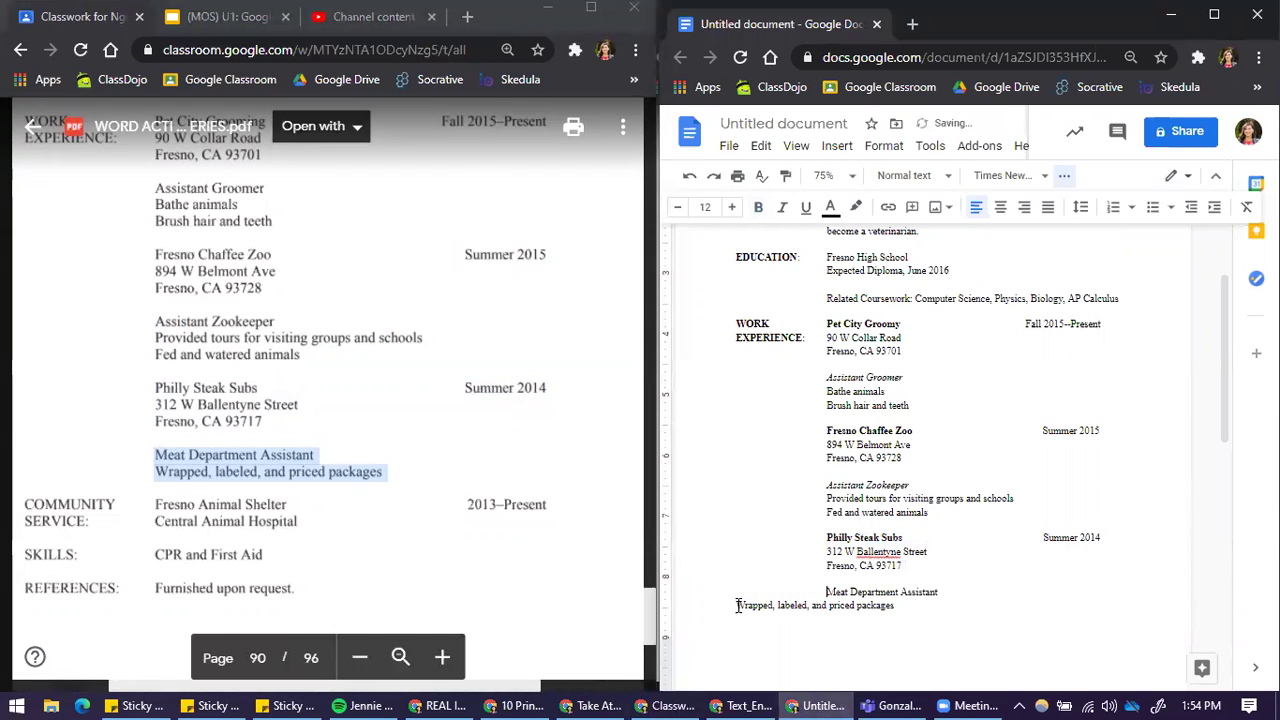
pyautogui.press('Tab')
pyautogui.moveTo(826, 592); pyautogui.dragTo(955, 588)
pyautogui.hotkey('ctrl', 'i')
pyautogui.click(962, 597)
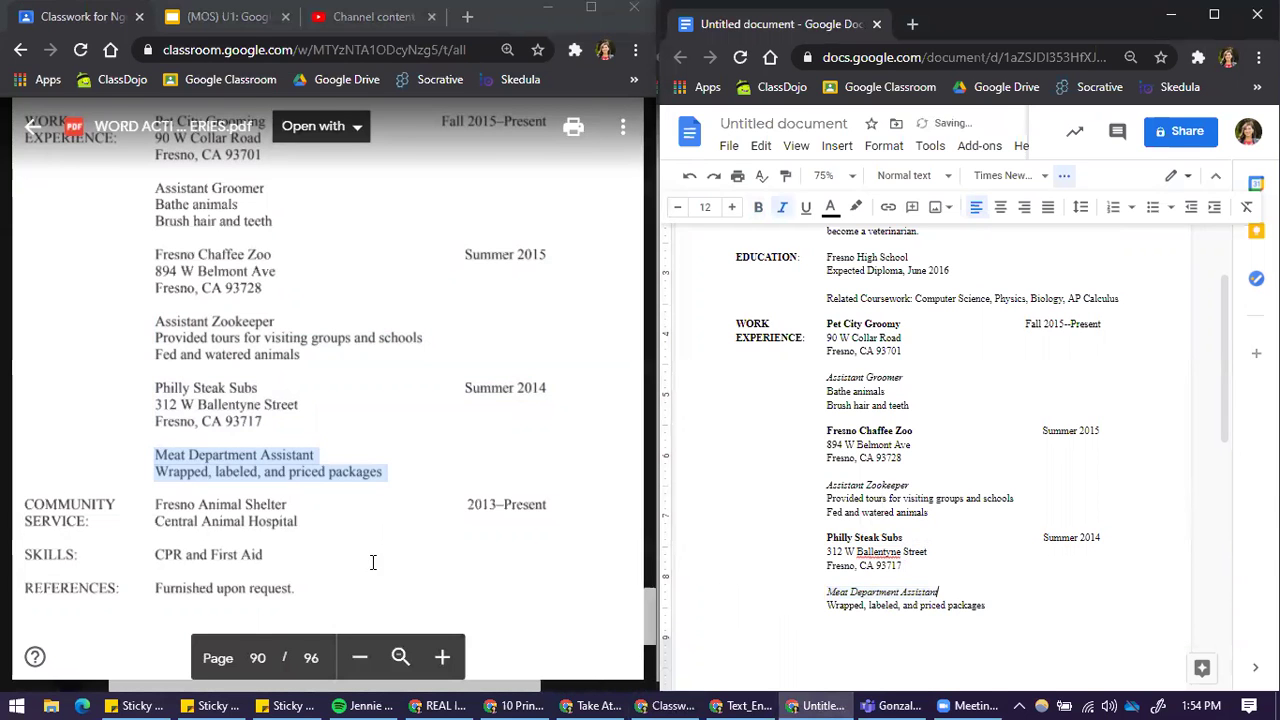
pyautogui.scroll(1, 353, 552)
pyautogui.scroll(10, 353, 552)
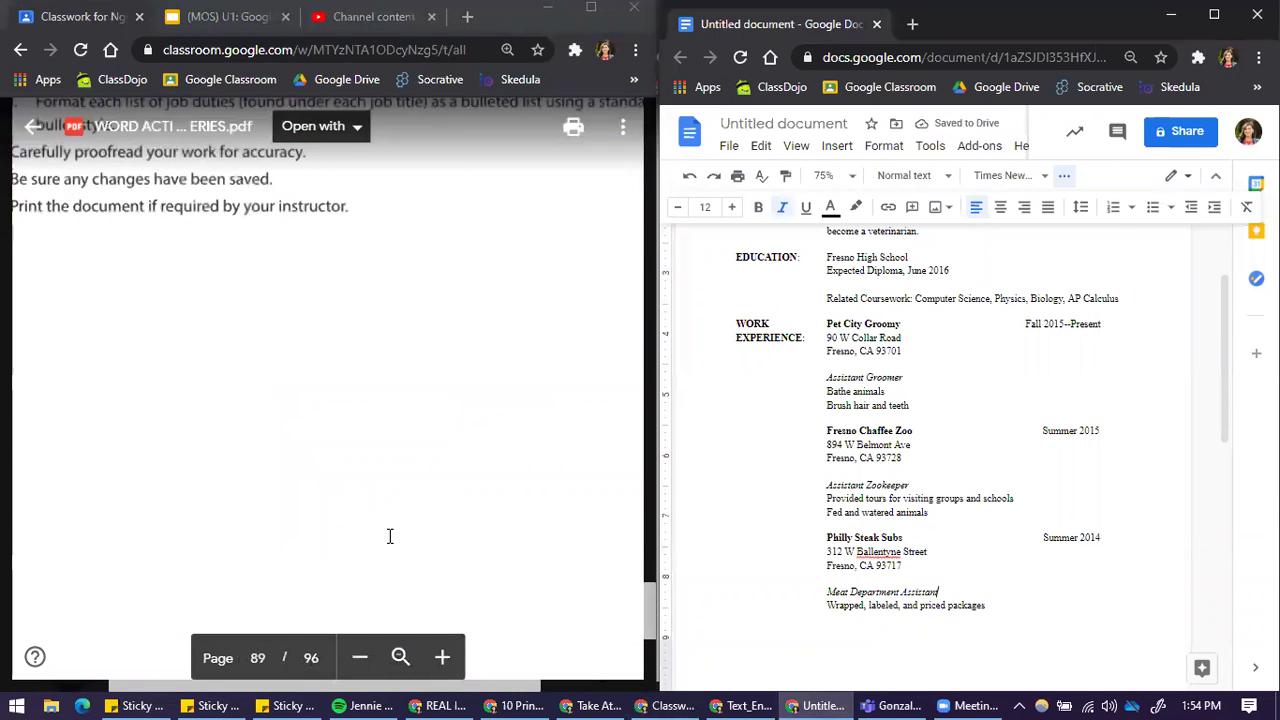
pyautogui.click(868, 333)
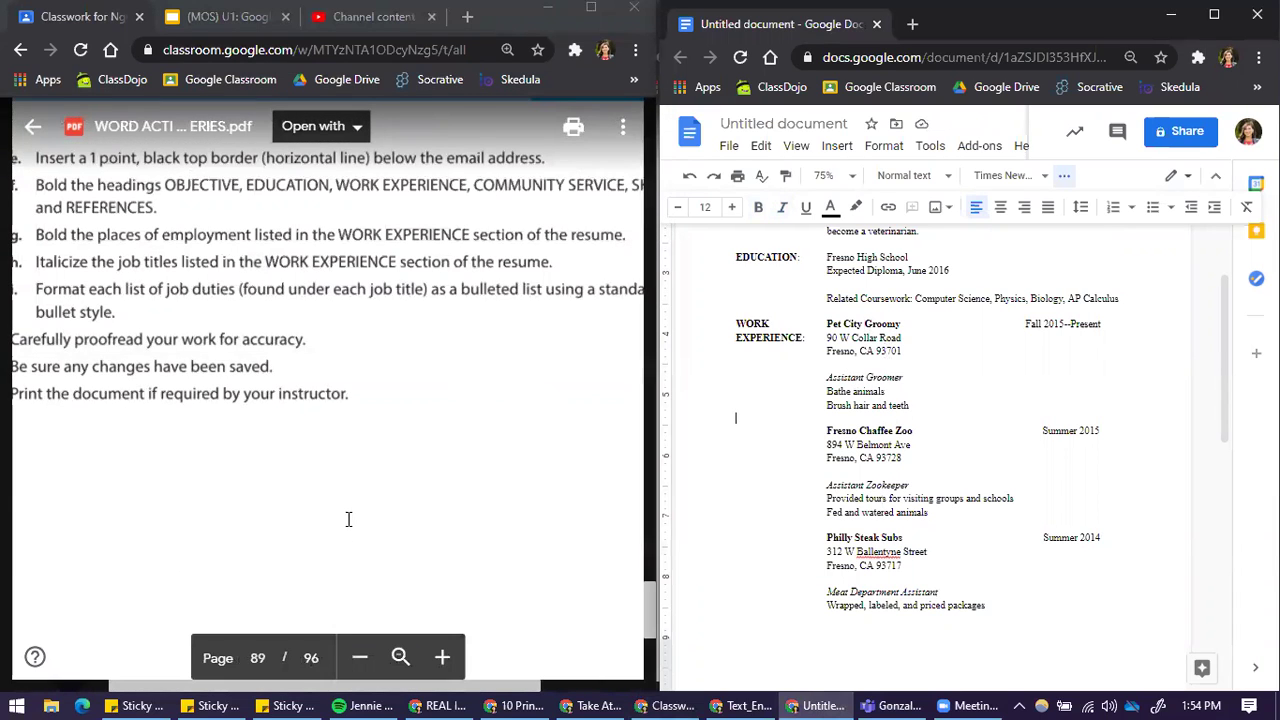
pyautogui.scroll(1, 345, 515)
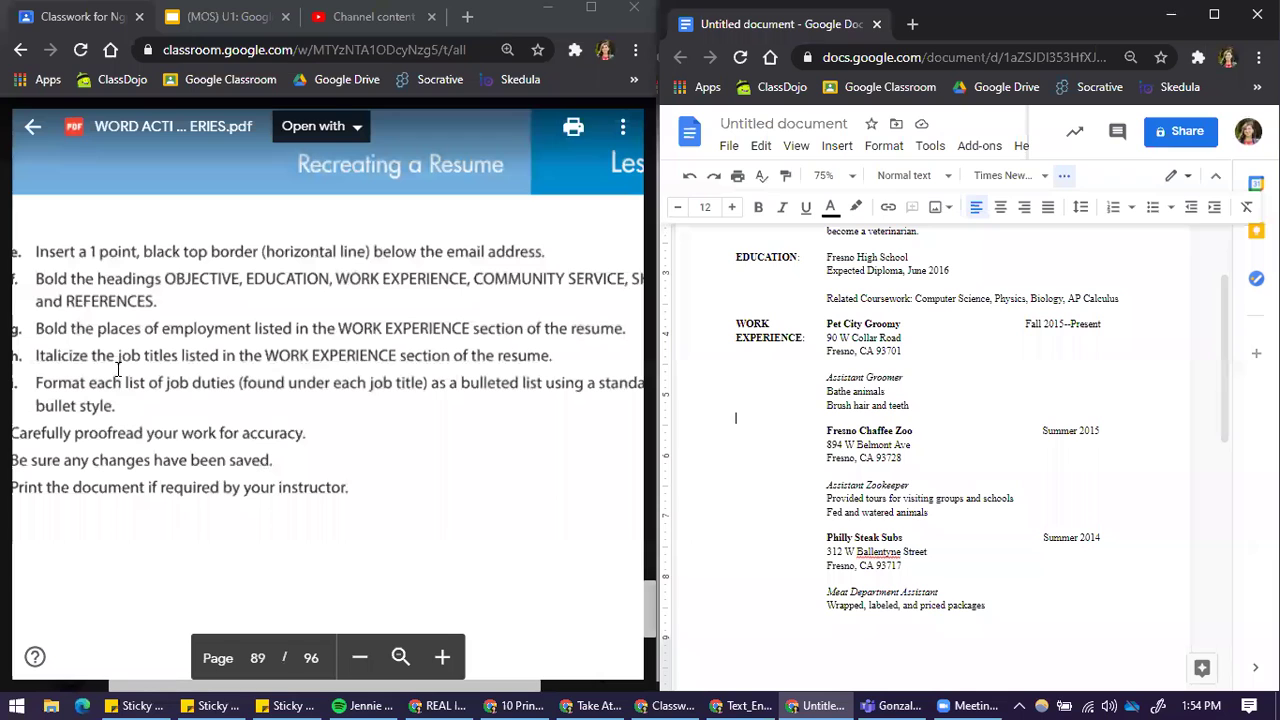
pyautogui.hscroll(-1, 110, 665)
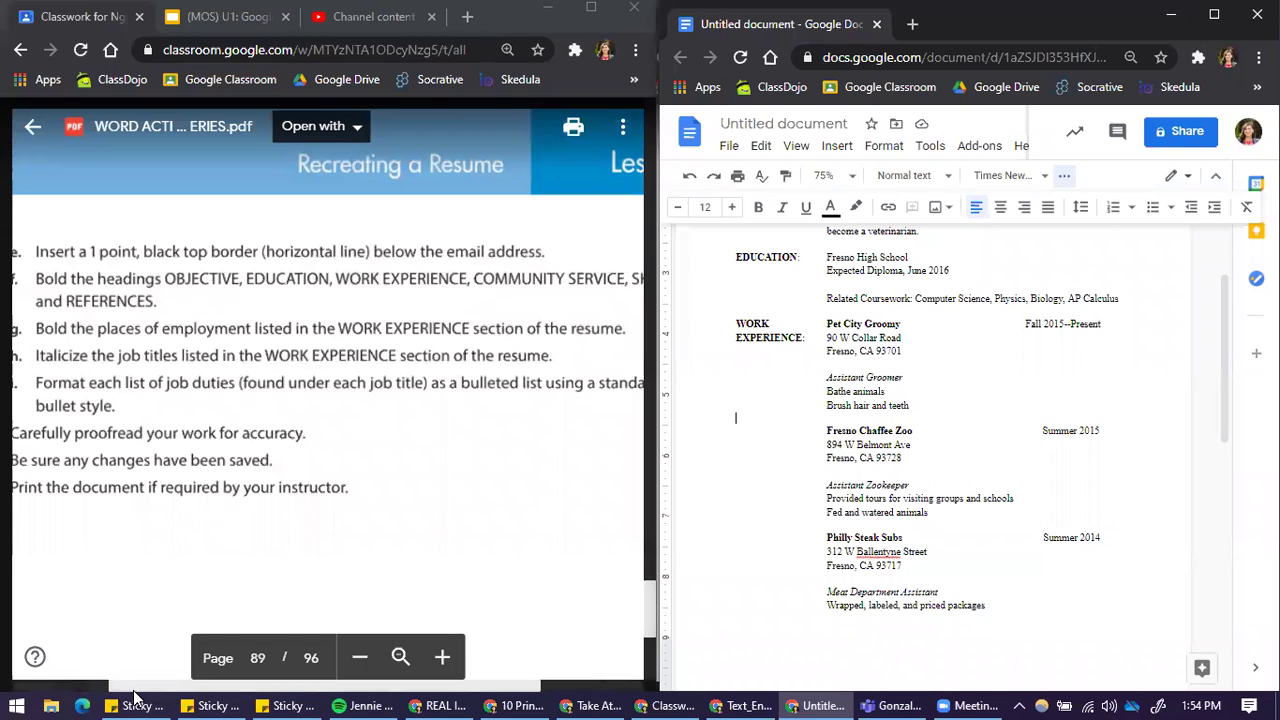
pyautogui.click(120, 688)
pyautogui.hscroll(1, 120, 688)
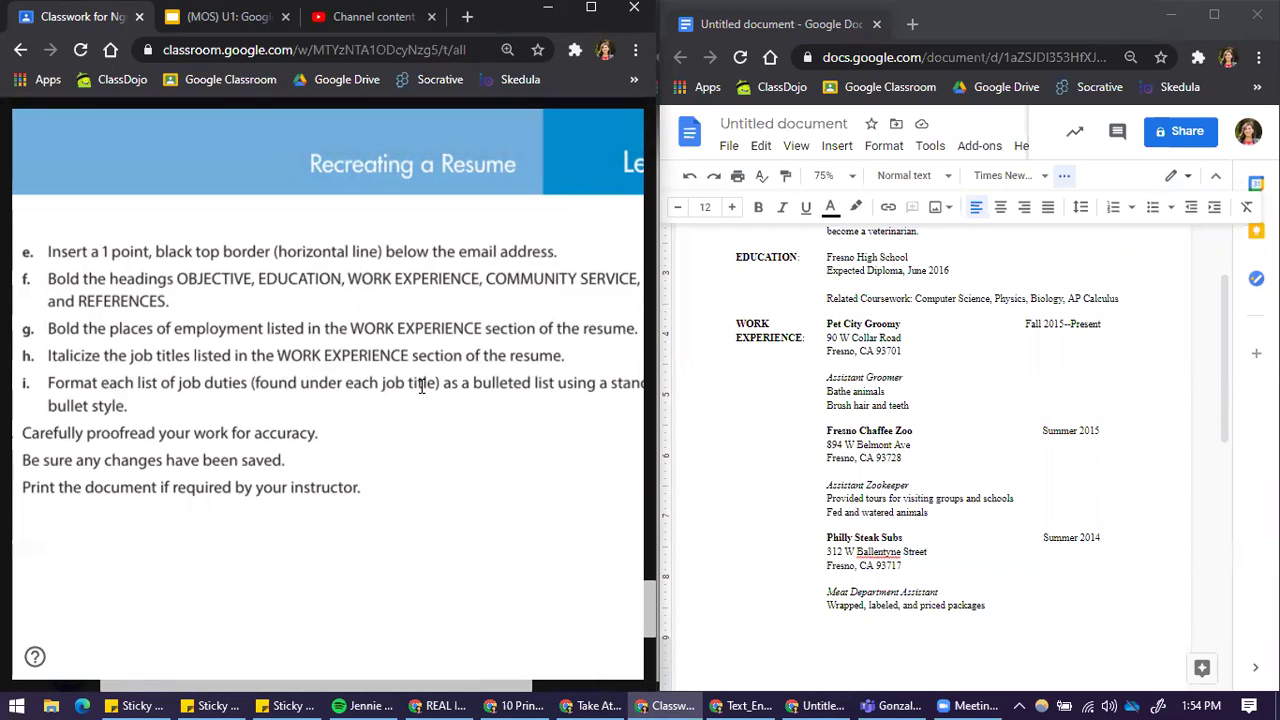
pyautogui.hscroll(1, 527, 690)
# Step: Make the two Assistant Zookeeper duties a bulleted list indented two levels
pyautogui.moveTo(527, 690); pyautogui.dragTo(486, 686)
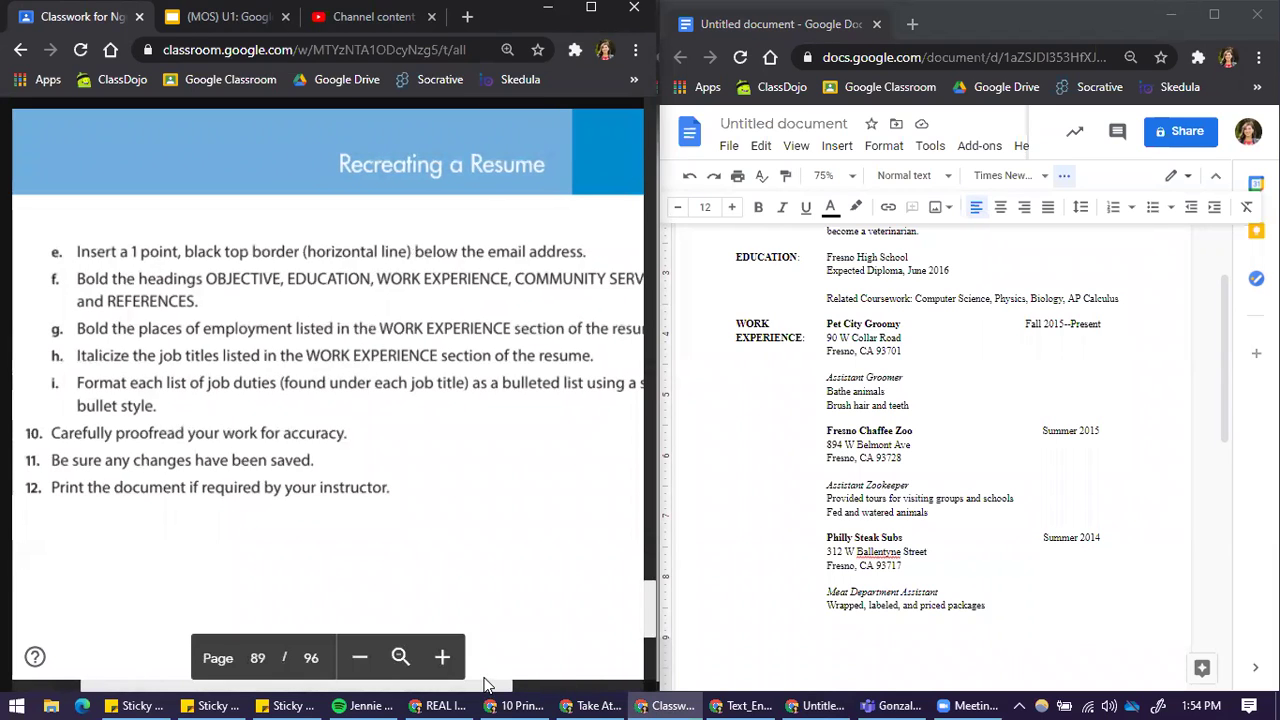
pyautogui.moveTo(829, 498); pyautogui.dragTo(853, 515)
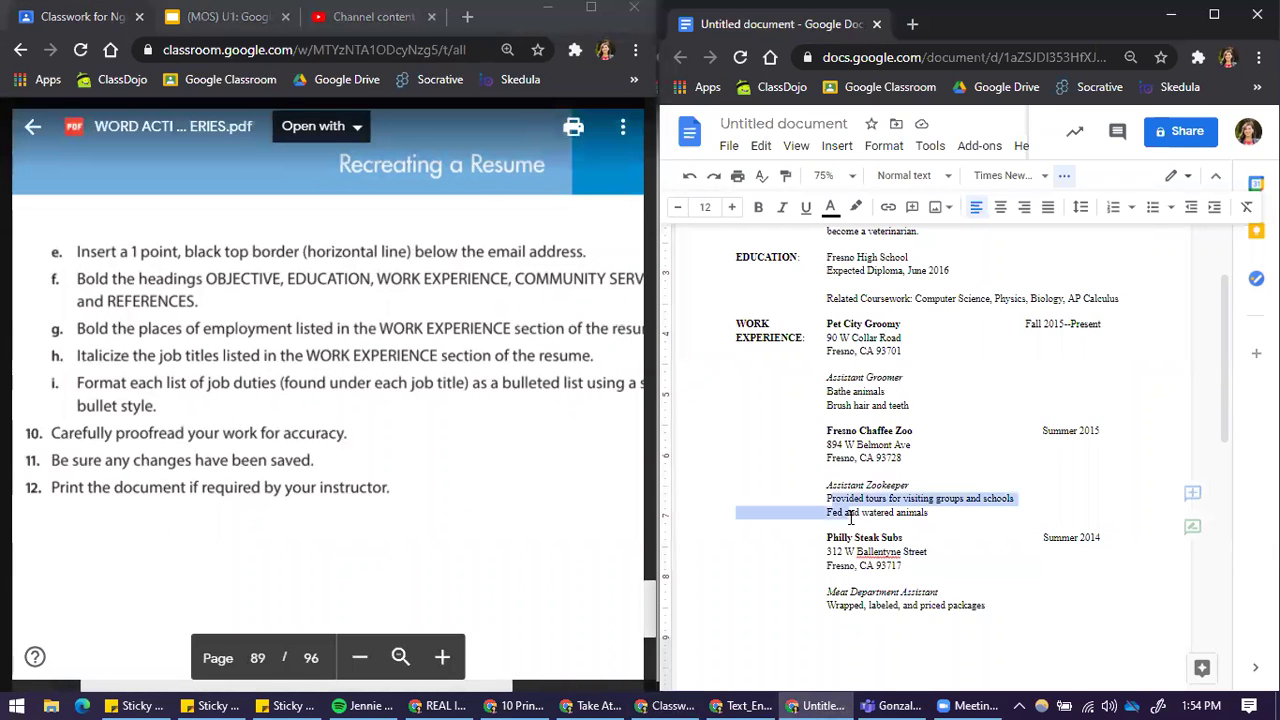
pyautogui.click(1152, 207)
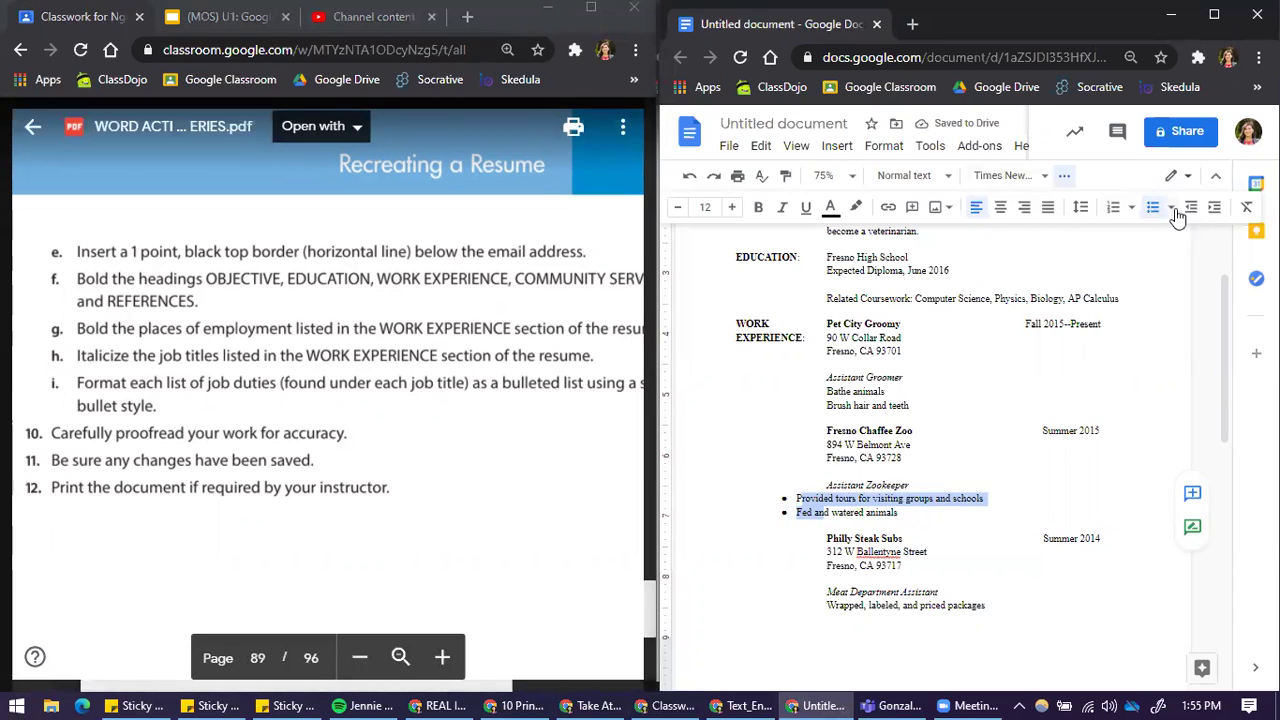
pyautogui.click(1216, 217)
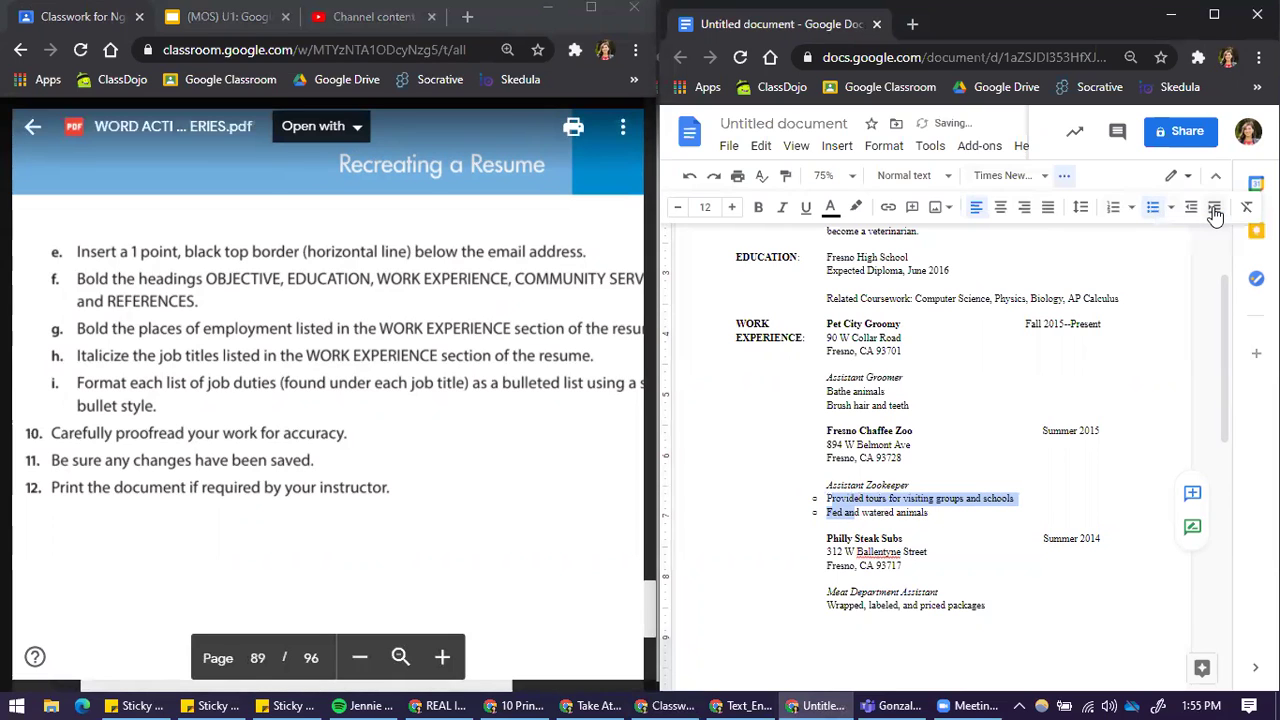
pyautogui.click(1215, 214)
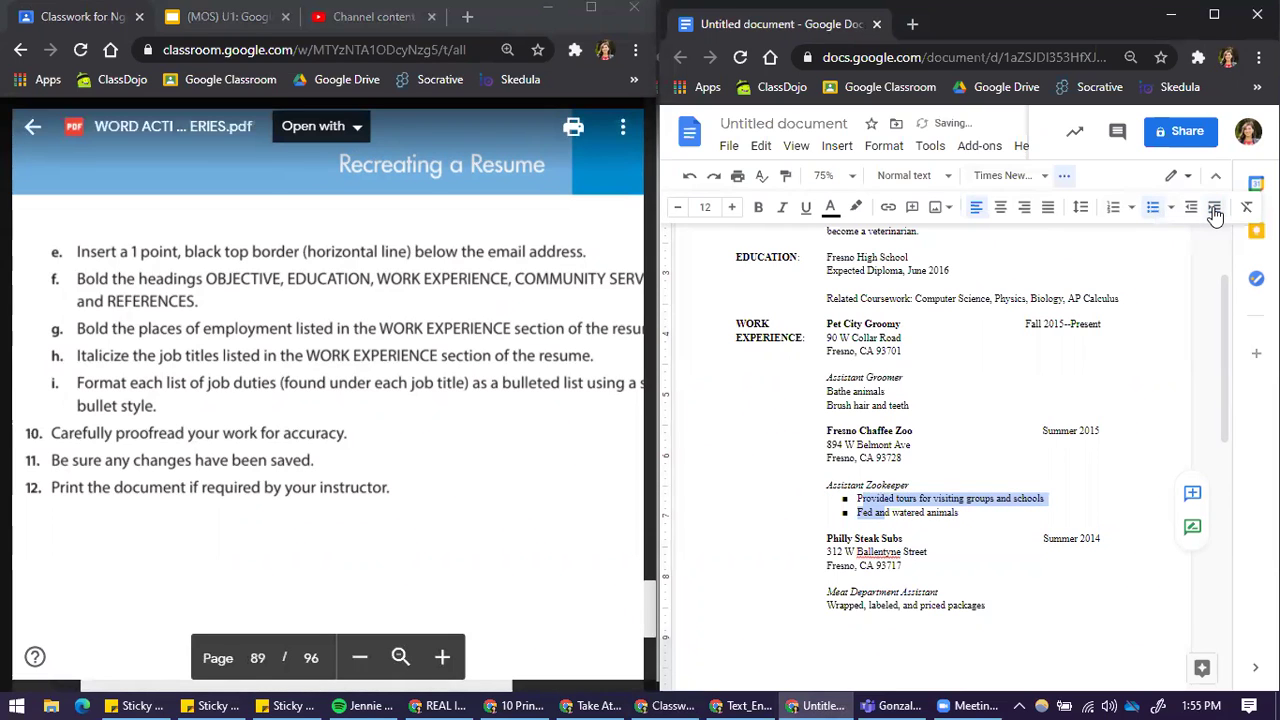
# Step: Change both Zookeeper duty bullets to filled round dots
pyautogui.click(845, 498)
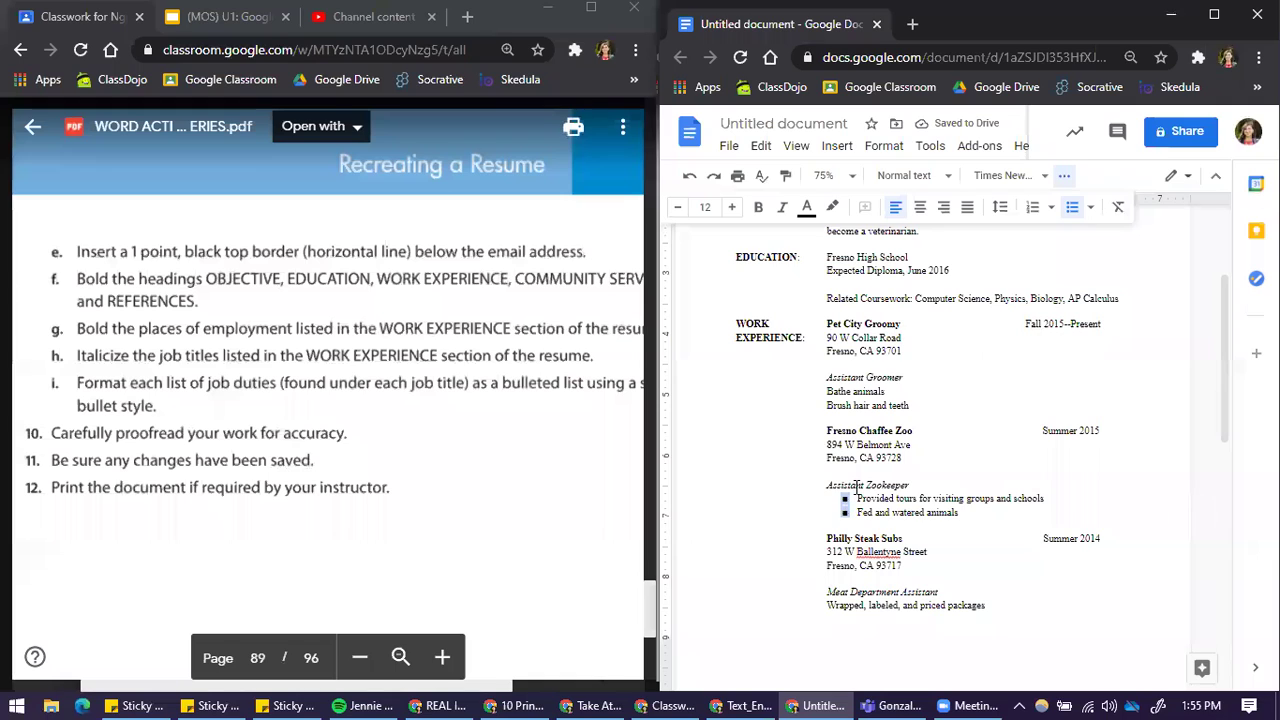
pyautogui.click(1091, 208)
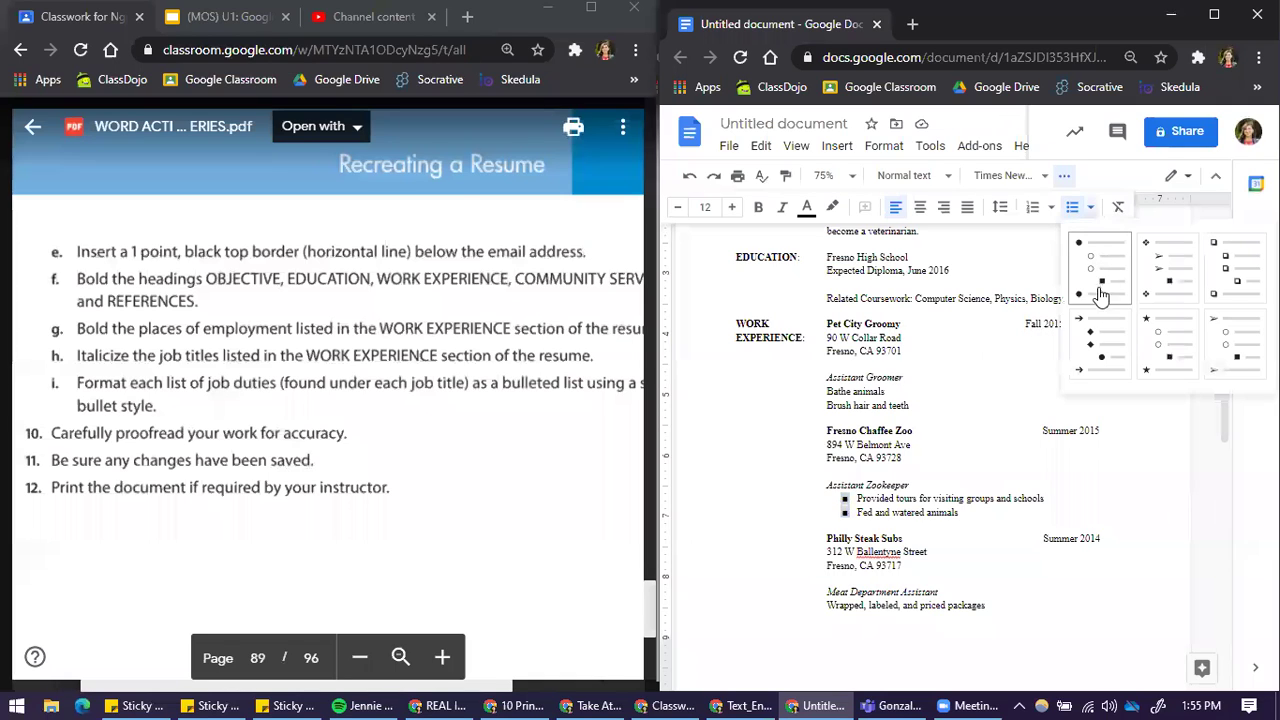
pyautogui.click(1101, 270)
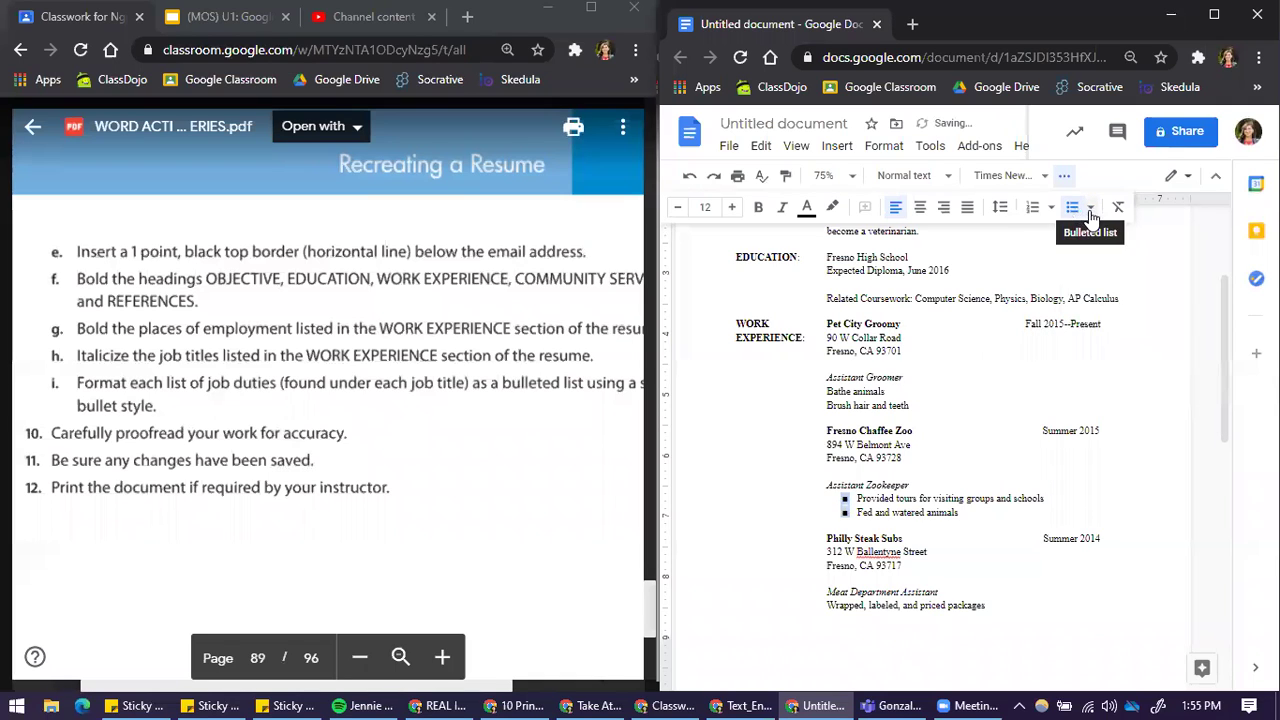
pyautogui.click(1078, 207)
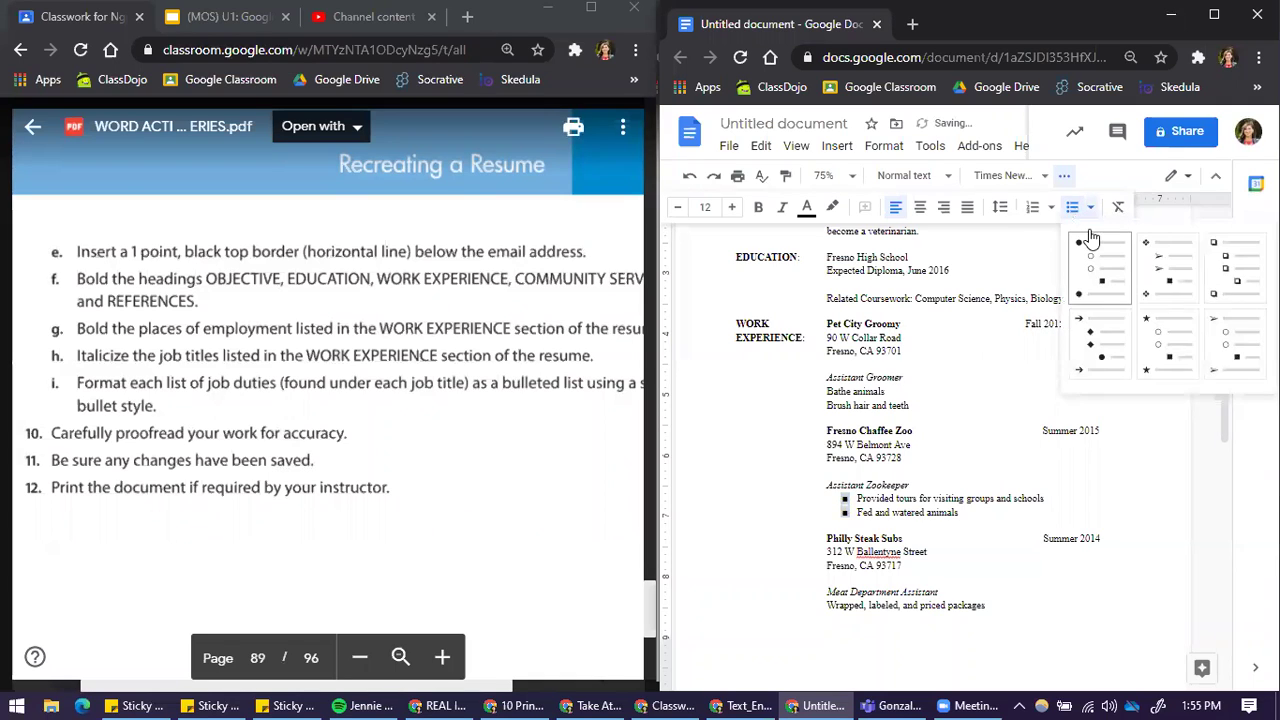
pyautogui.click(845, 496)
pyautogui.rightClick(845, 495)
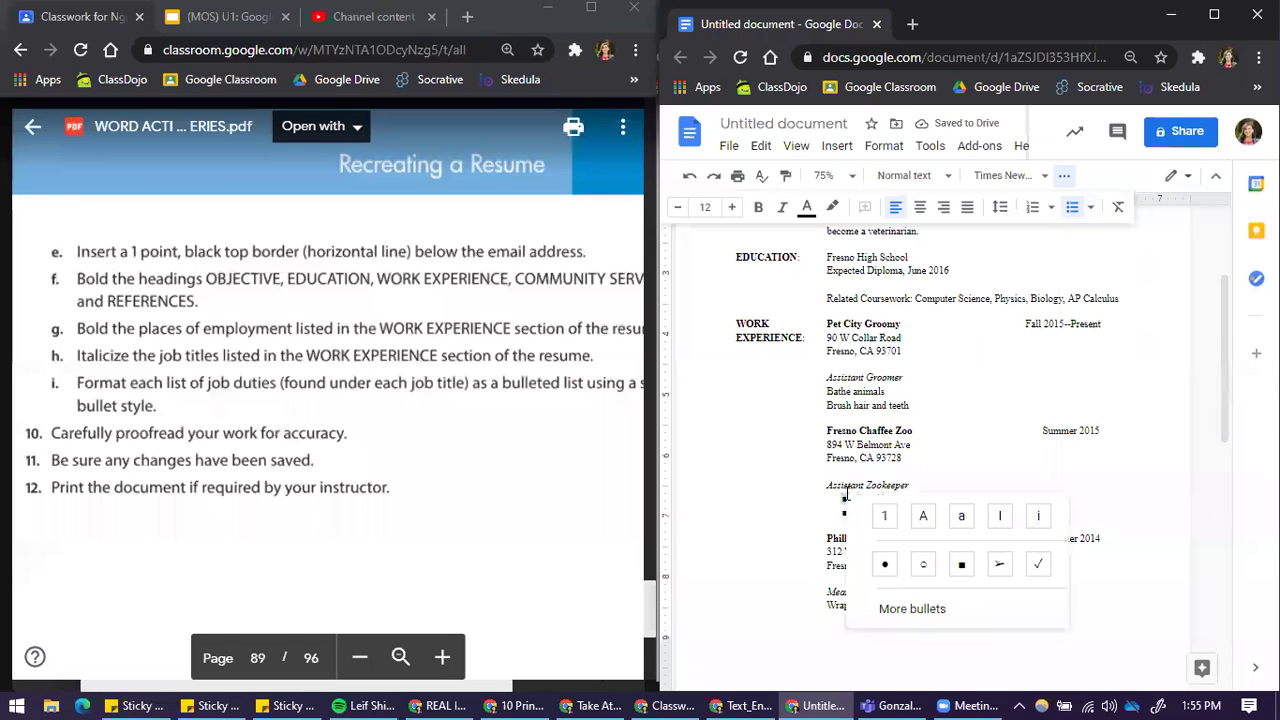
pyautogui.click(888, 561)
pyautogui.rightClick(849, 514)
pyautogui.click(888, 584)
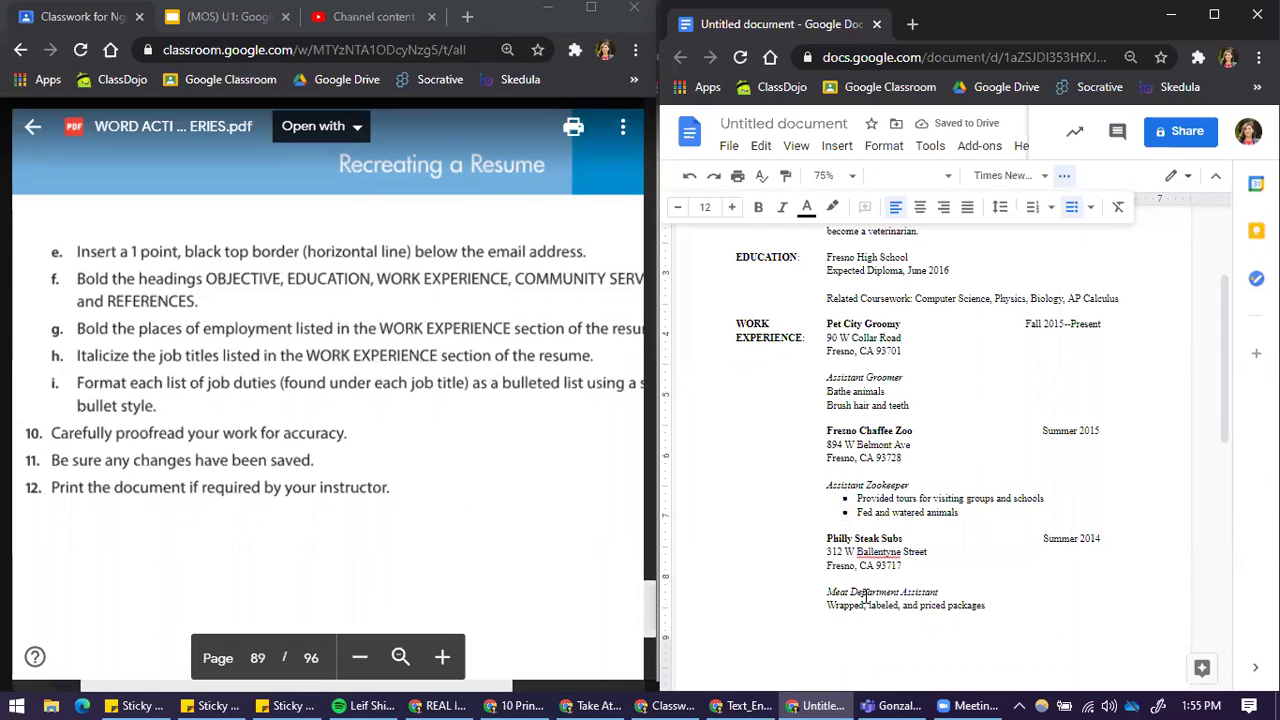
# Step: Bullet the Bathe animals and Brush hair duties and indent them one level
pyautogui.tripleClick(868, 398)
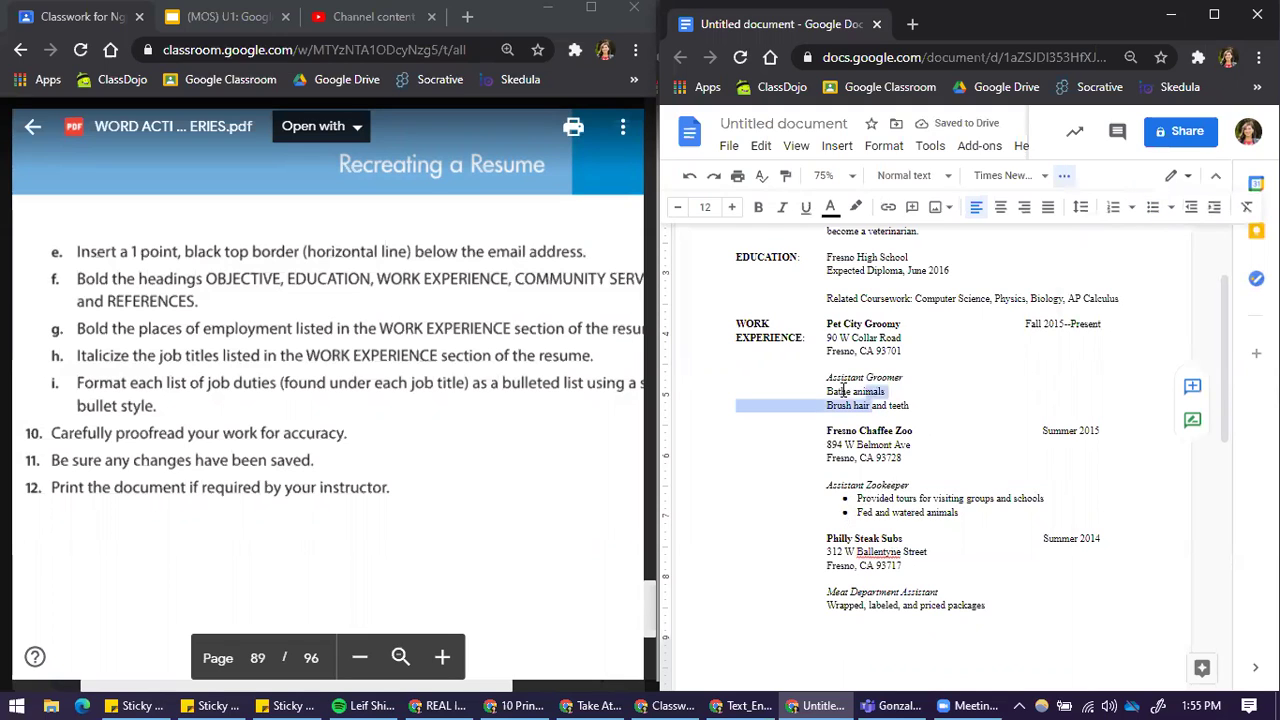
pyautogui.click(832, 392)
pyautogui.moveTo(832, 392); pyautogui.dragTo(773, 459)
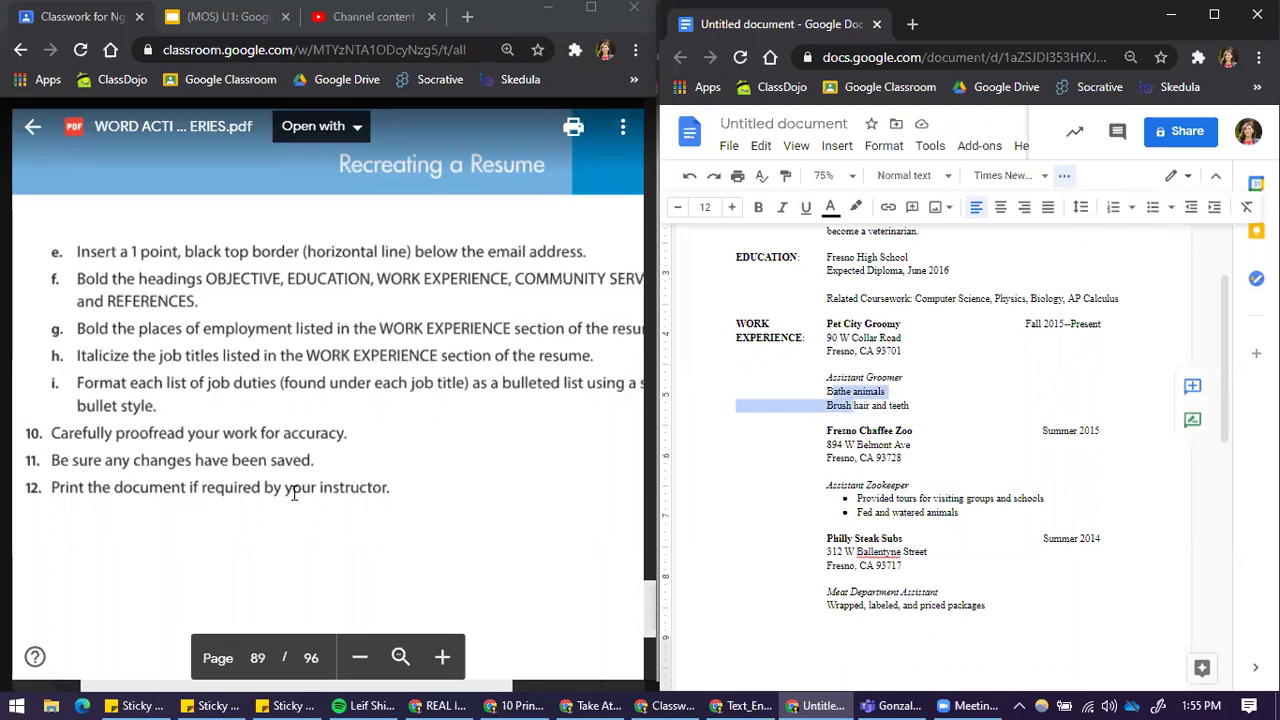
pyautogui.click(858, 392)
pyautogui.moveTo(832, 392); pyautogui.dragTo(818, 408)
pyautogui.click(818, 395)
pyautogui.keyDown('shift'); pyautogui.click(818, 395); pyautogui.keyUp('shift')
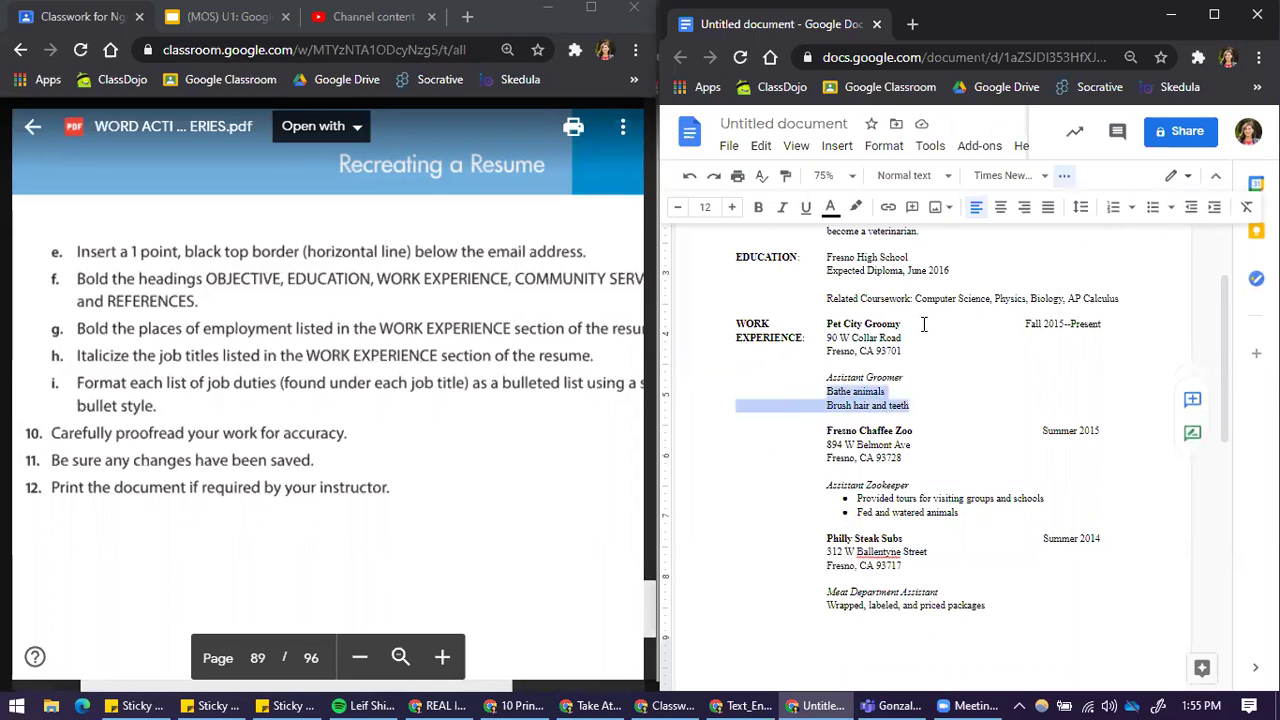
pyautogui.click(1152, 206)
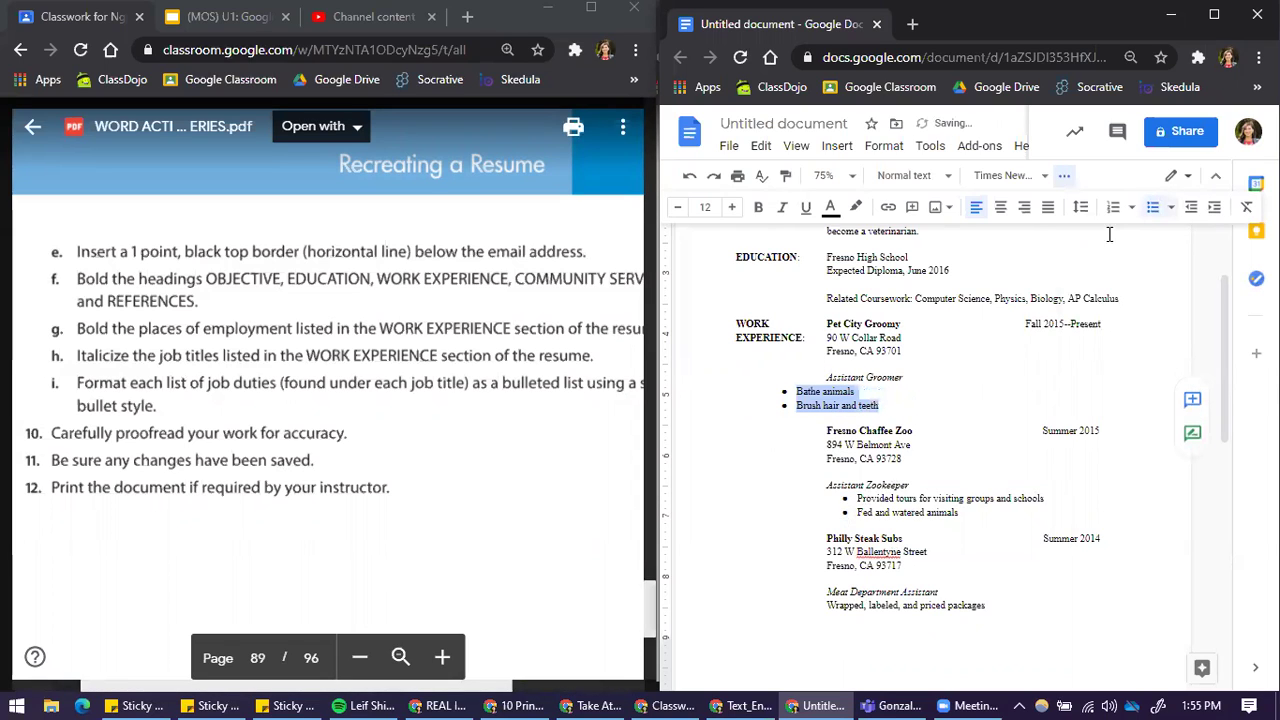
pyautogui.click(1214, 206)
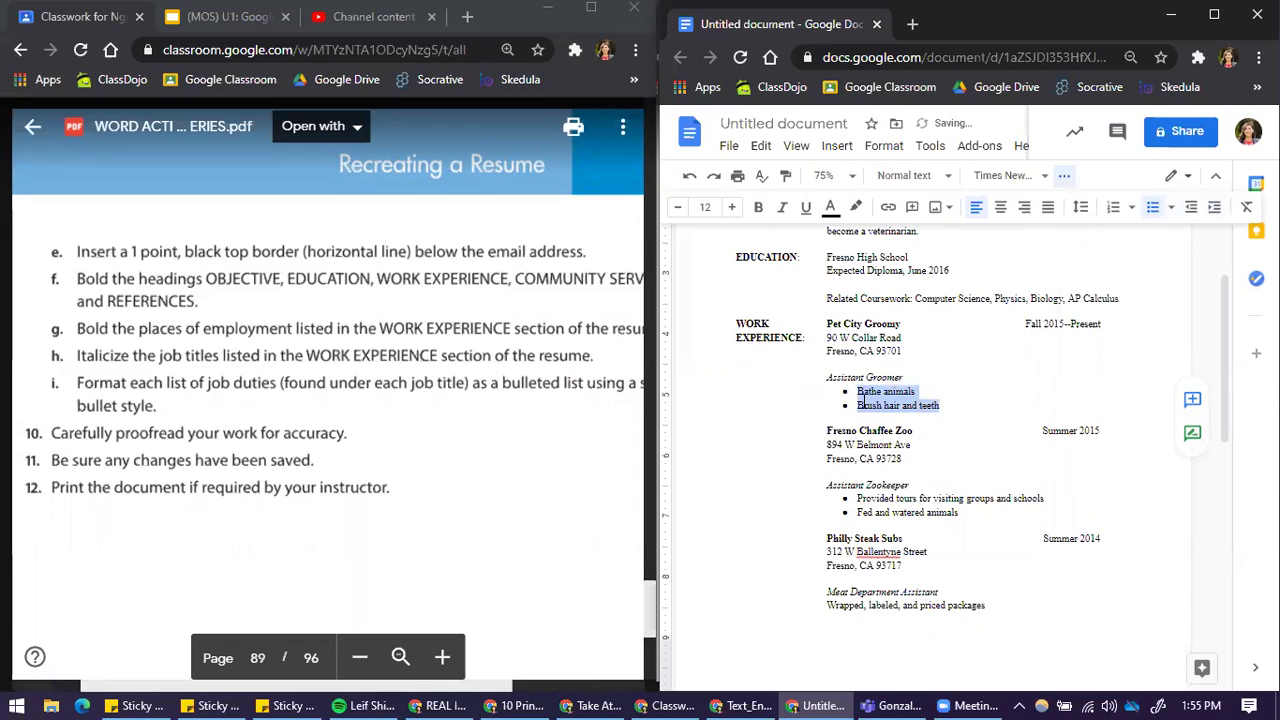
# Step: Bullet and indent the Meat Department packages duty, switching its square bullet to round
pyautogui.click(879, 604)
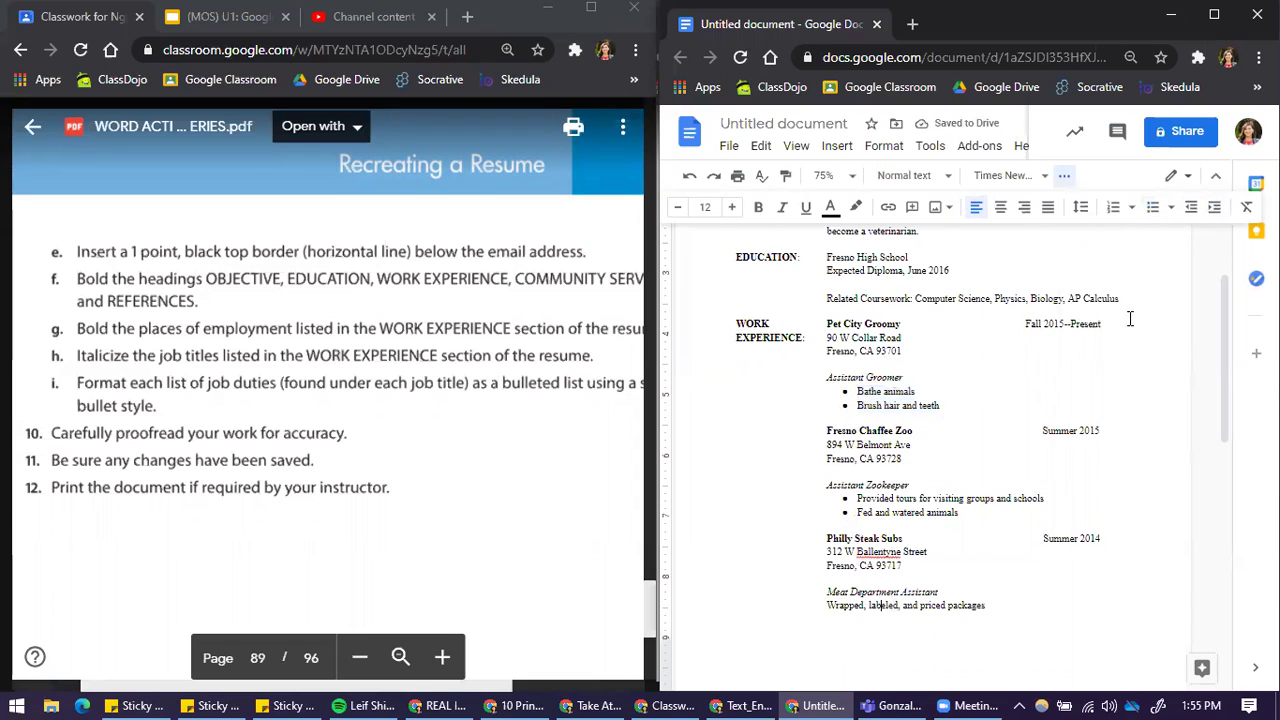
pyautogui.click(1152, 206)
pyautogui.click(1216, 207)
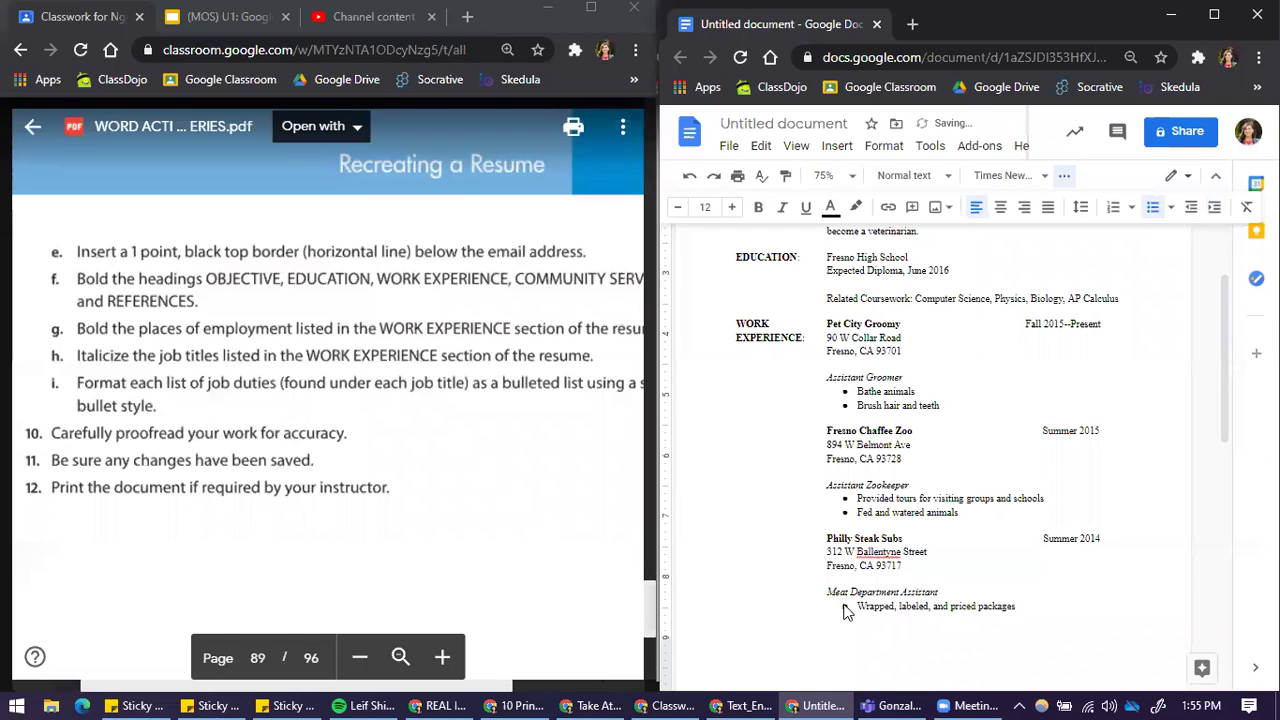
pyautogui.click(844, 606)
pyautogui.rightClick(844, 606)
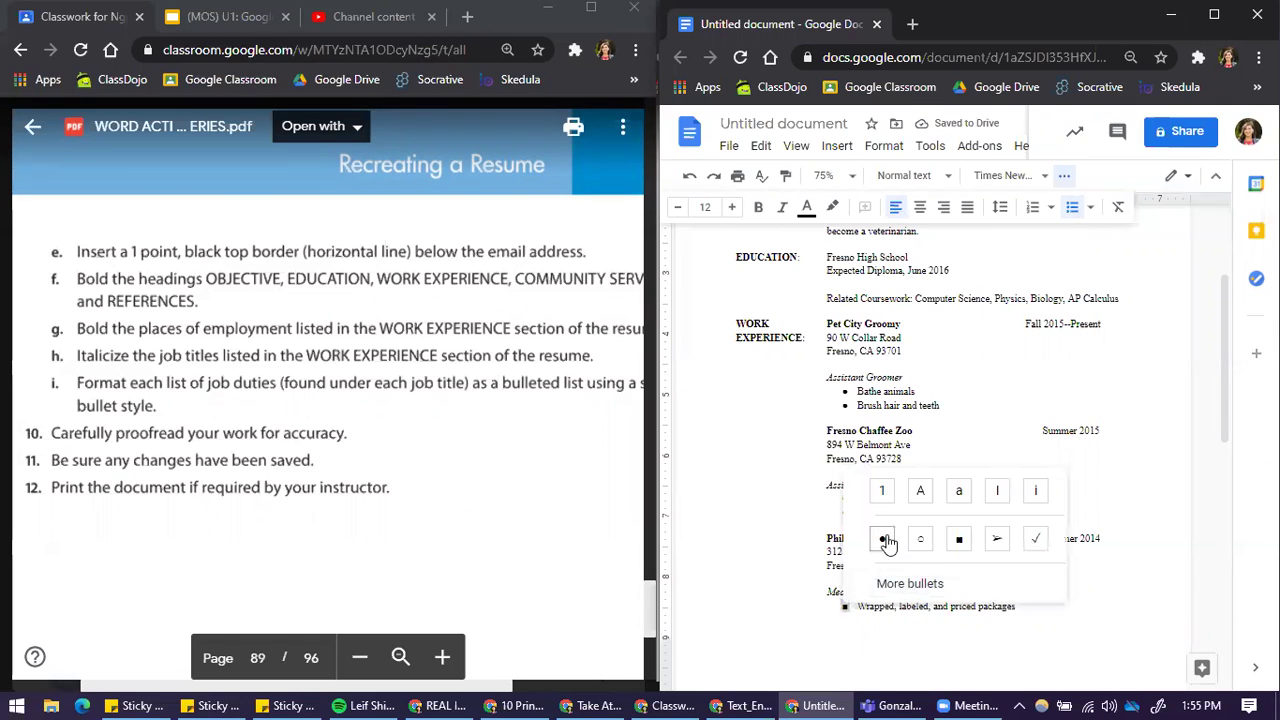
pyautogui.click(884, 538)
pyautogui.scroll(-1, 250, 480)
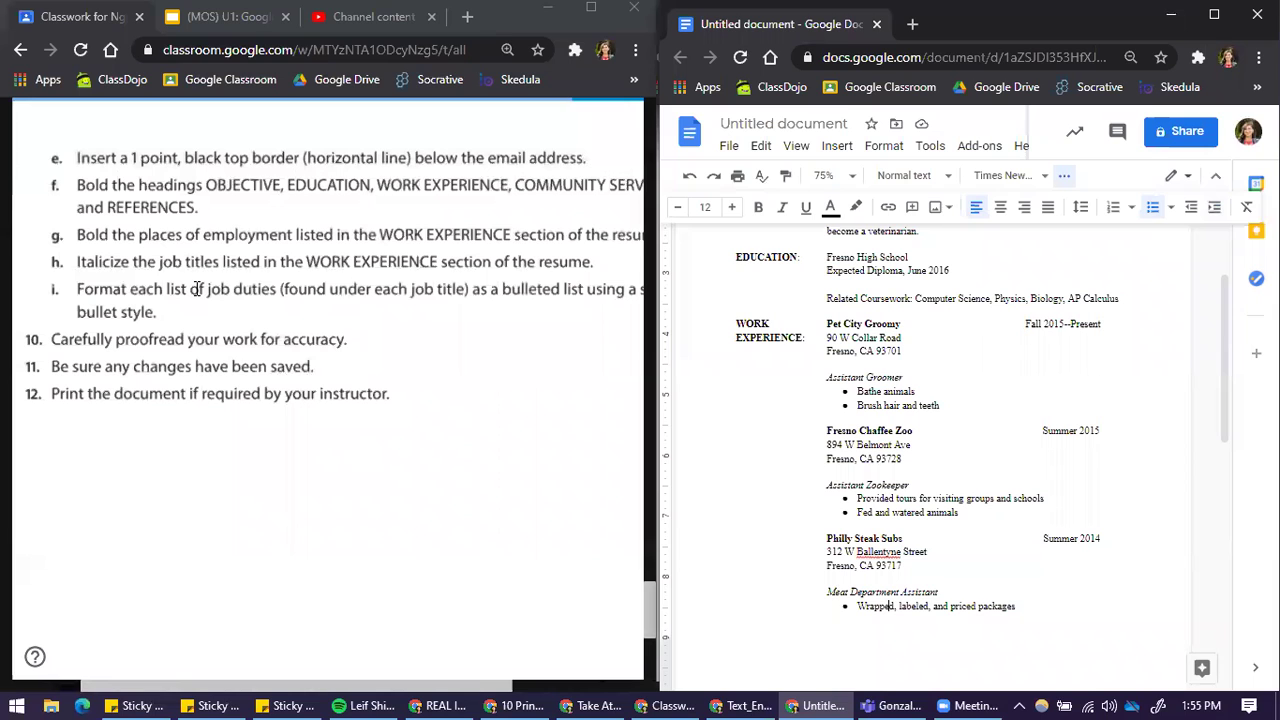
# Step: Scroll the sample resume PDF to page 90 with Community Service, Skills and References
pyautogui.scroll(5, 346, 403)
pyautogui.scroll(-4, 254, 355)
pyautogui.scroll(-10, 314, 400)
pyautogui.tripleClick(254, 507)
pyautogui.scroll(-1, 210, 503)
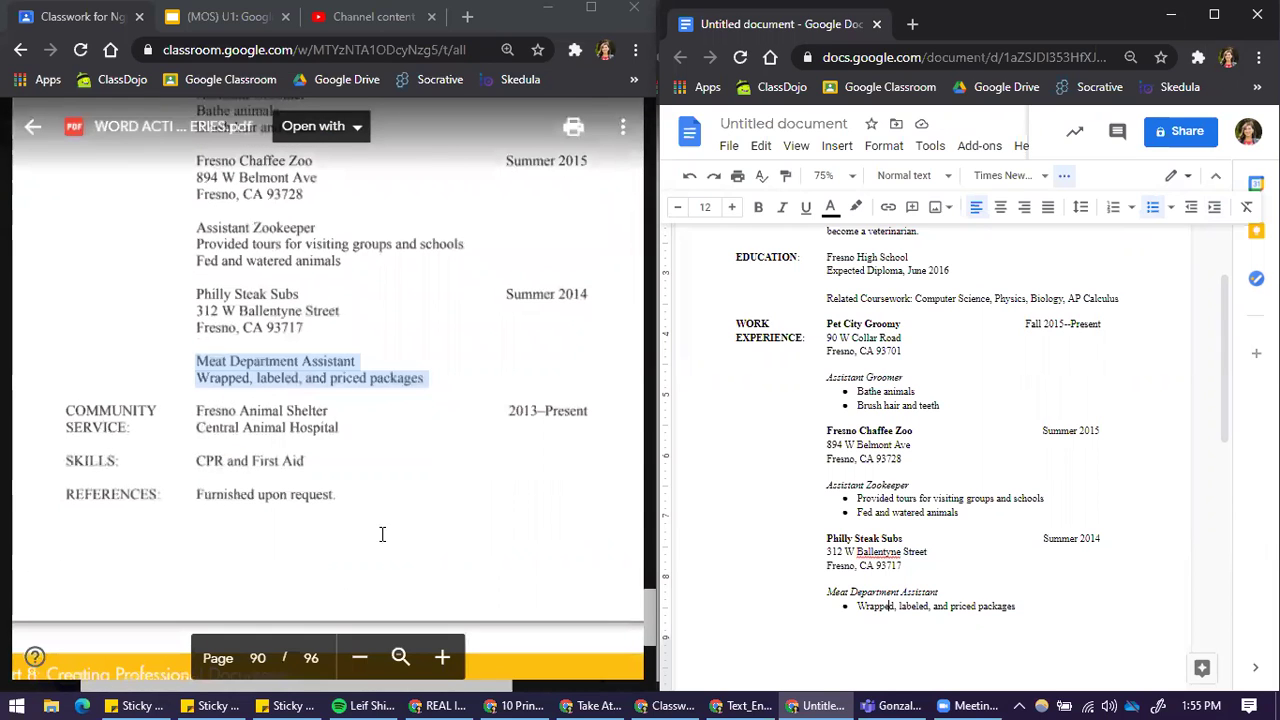
pyautogui.scroll(2, 980, 560)
pyautogui.scroll(-3, 960, 557)
pyautogui.scroll(-1, 948, 540)
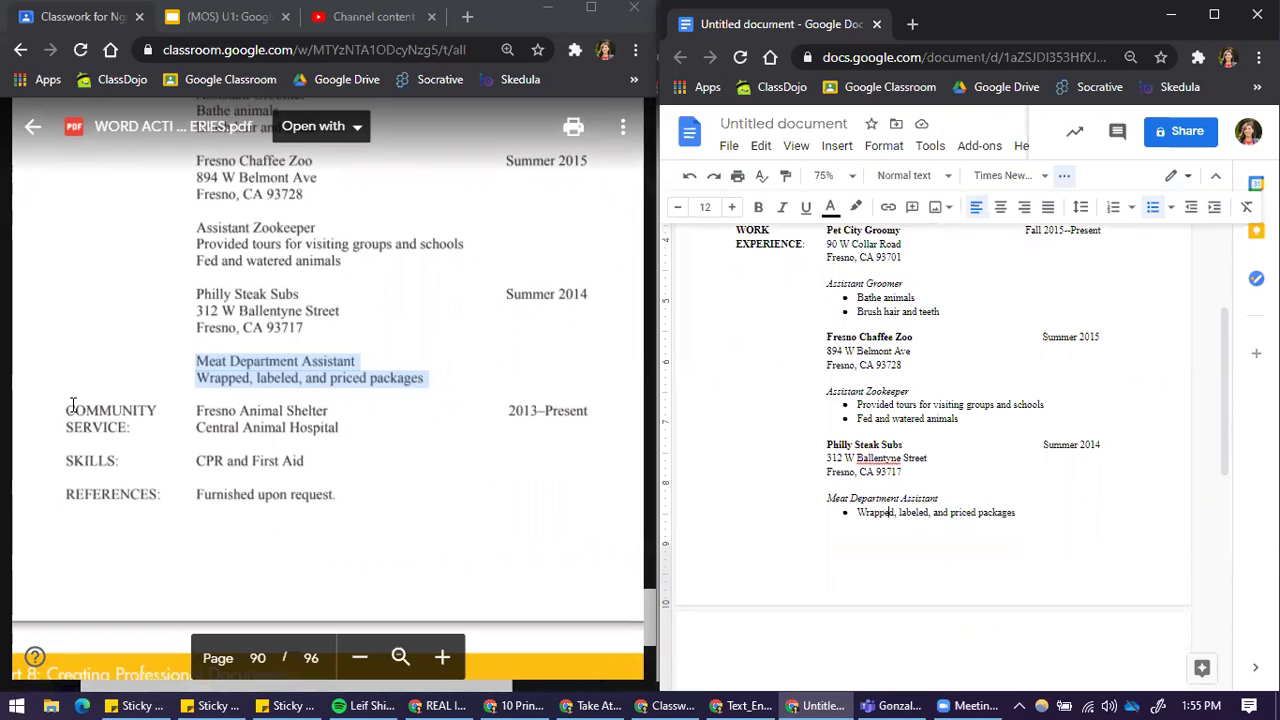
pyautogui.click(197, 444)
# Step: Copy the Community Service through References lines into the resume's end, starting page 2
pyautogui.moveTo(336, 494); pyautogui.dragTo(68, 405)
pyautogui.hotkey('ctrl', 'c')
pyautogui.click(904, 531)
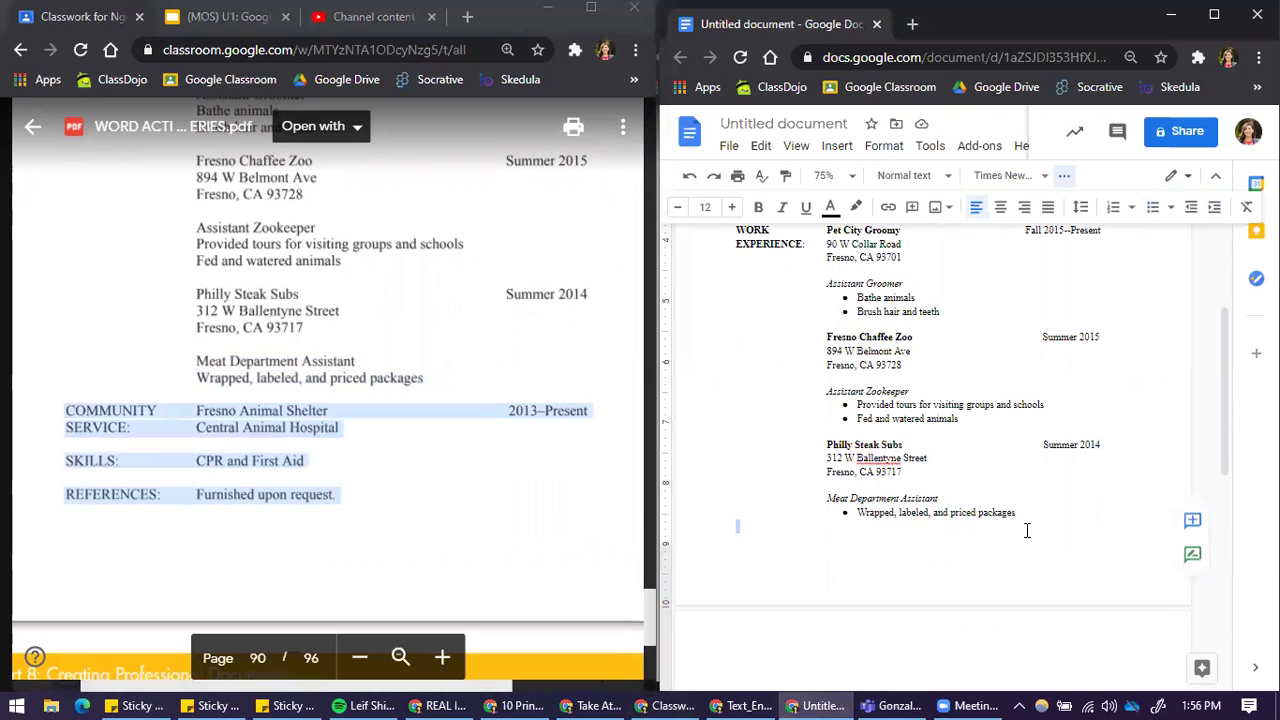
pyautogui.hotkey('ctrl', 'v')
pyautogui.click(725, 443)
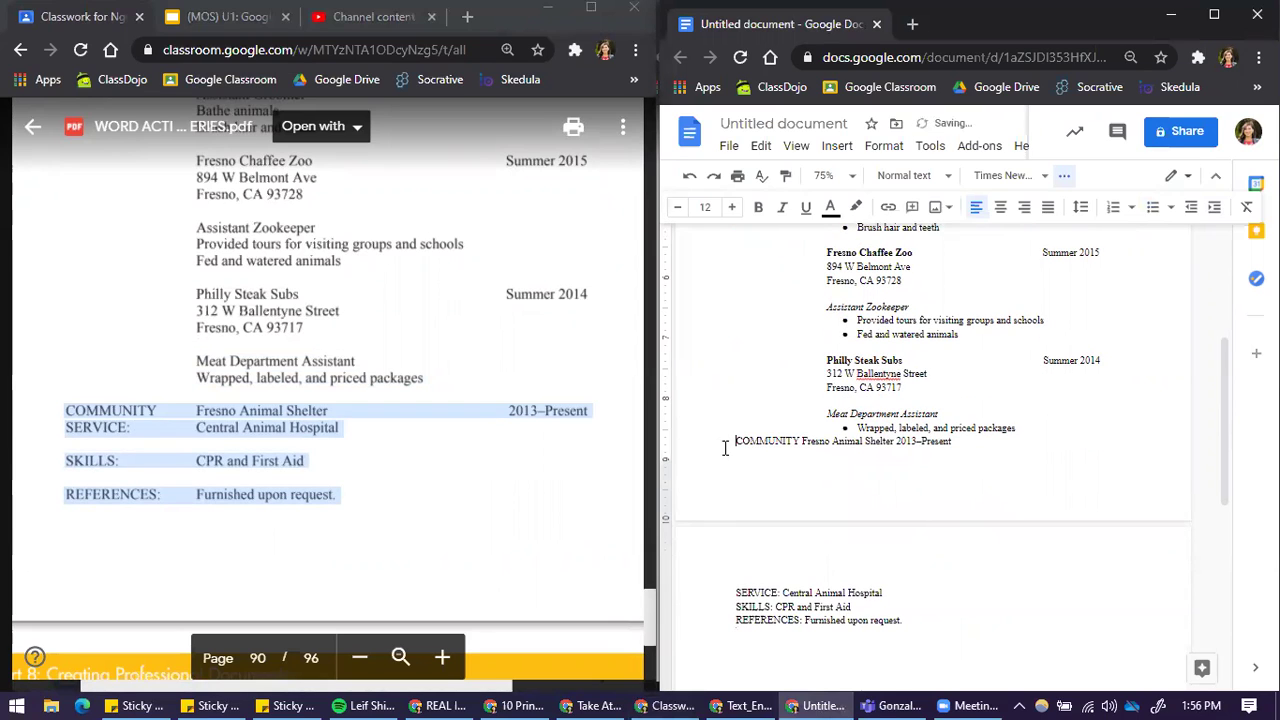
pyautogui.hotkey('ctrl', 'Return')
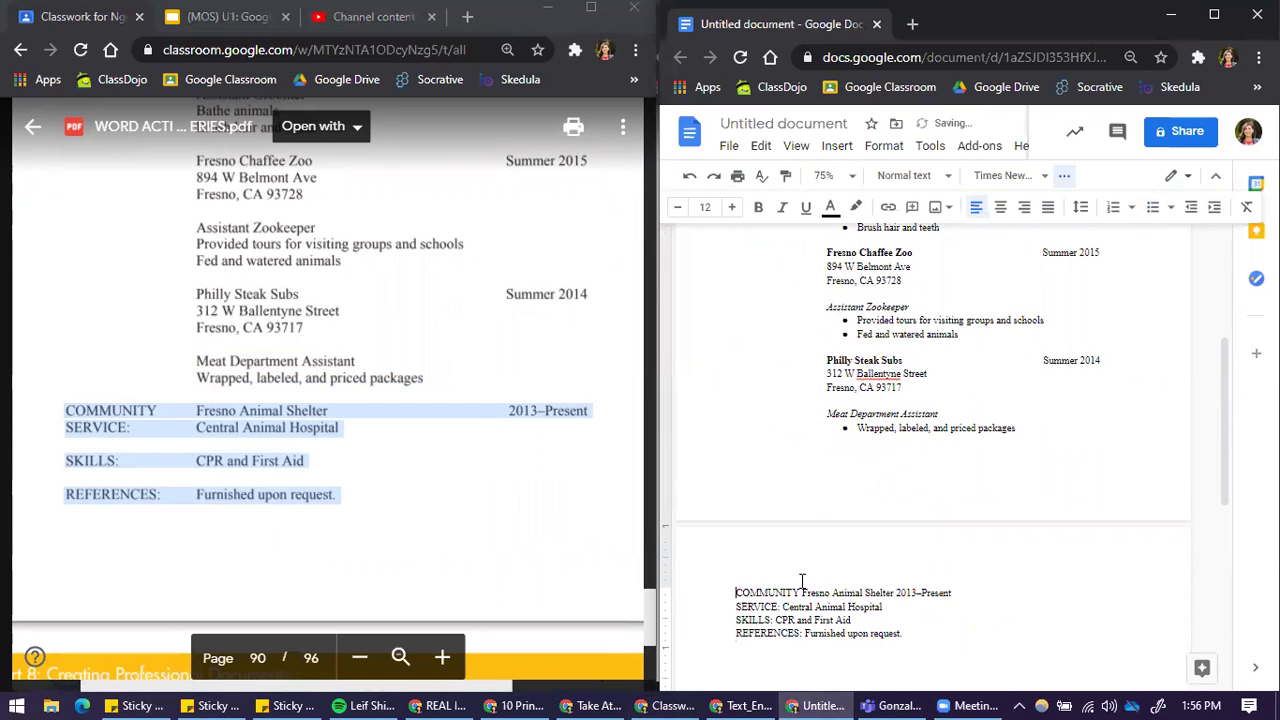
# Step: Tab-align Fresno Animal Shelter, 2013–Present, Central Animal Hospital, and CPR and First Aid
pyautogui.click(757, 592)
pyautogui.press('Tab')
pyautogui.press('Left')
pyautogui.press('Left')
pyautogui.press('Left')
pyautogui.press('Left')
pyautogui.press('Tab')
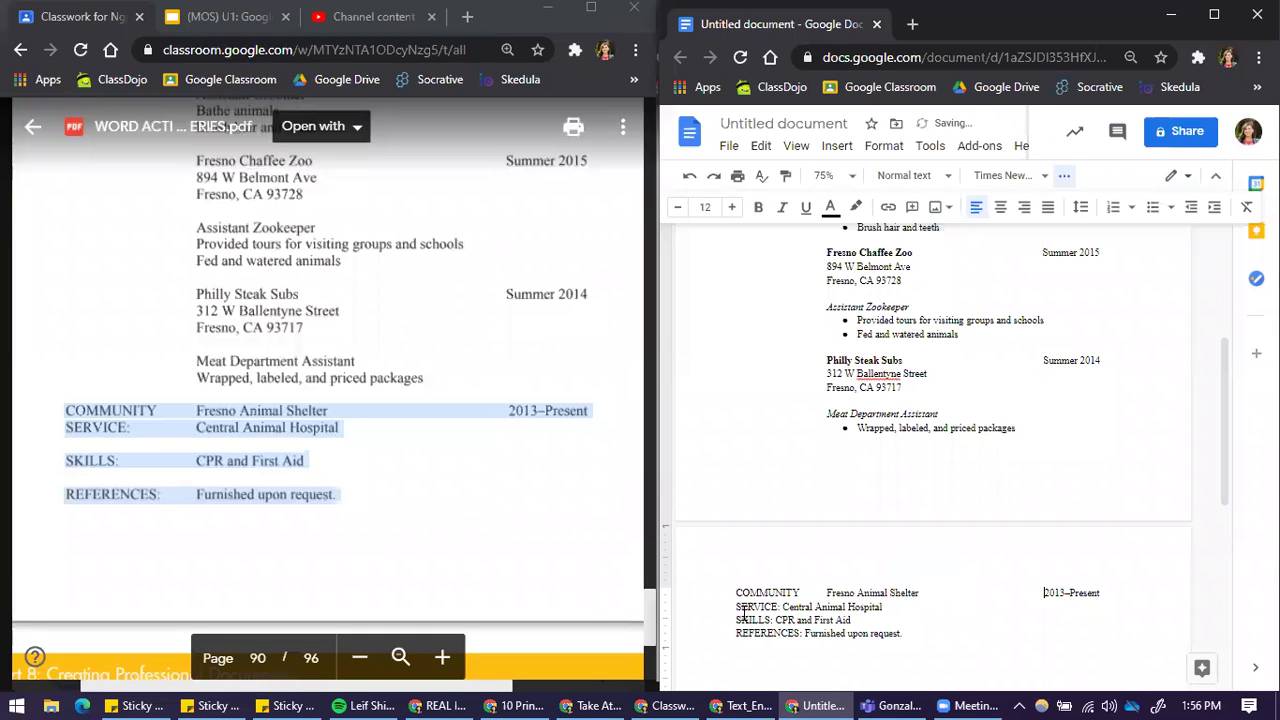
pyautogui.click(783, 607)
pyautogui.press('Tab')
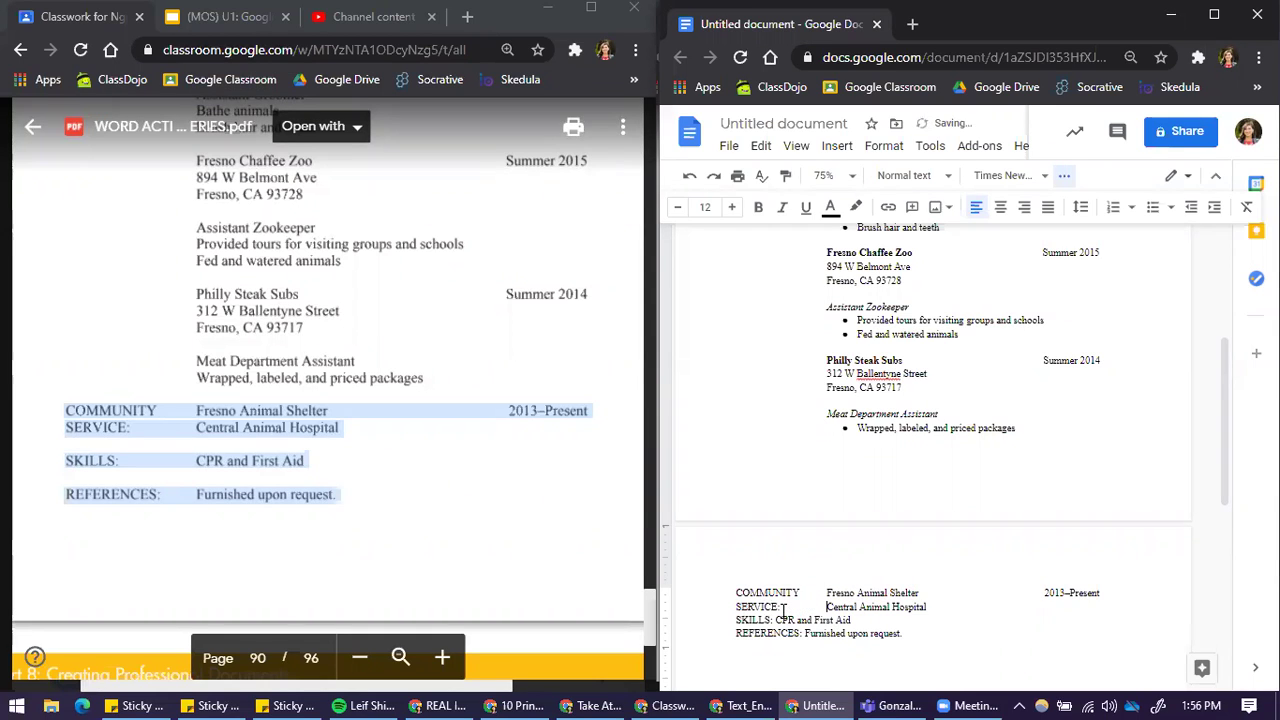
pyautogui.click(735, 620)
pyautogui.press('Return')
pyautogui.click(776, 633)
pyautogui.press('Tab')
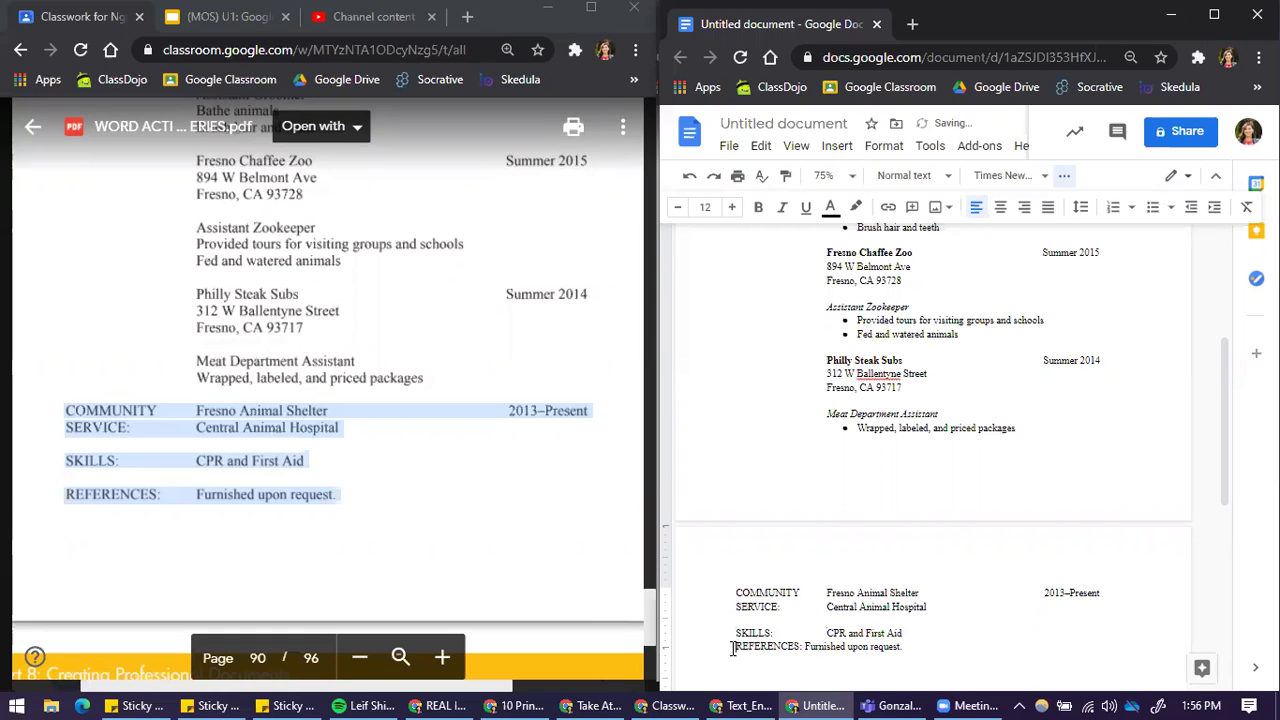